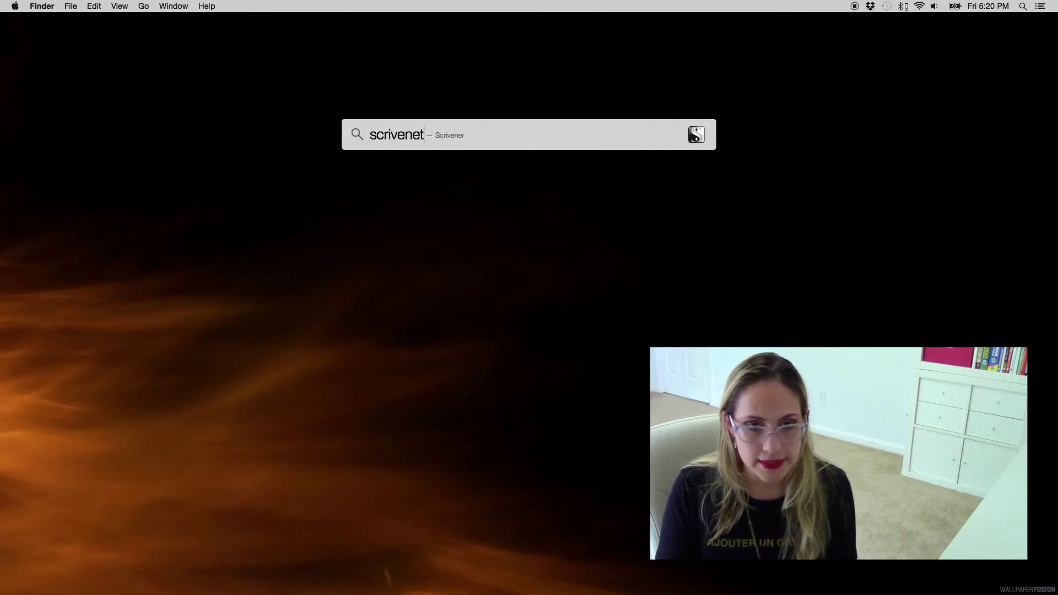
# Launch Scrivener from the Spotlight search results.
pyautogui.press('Return')
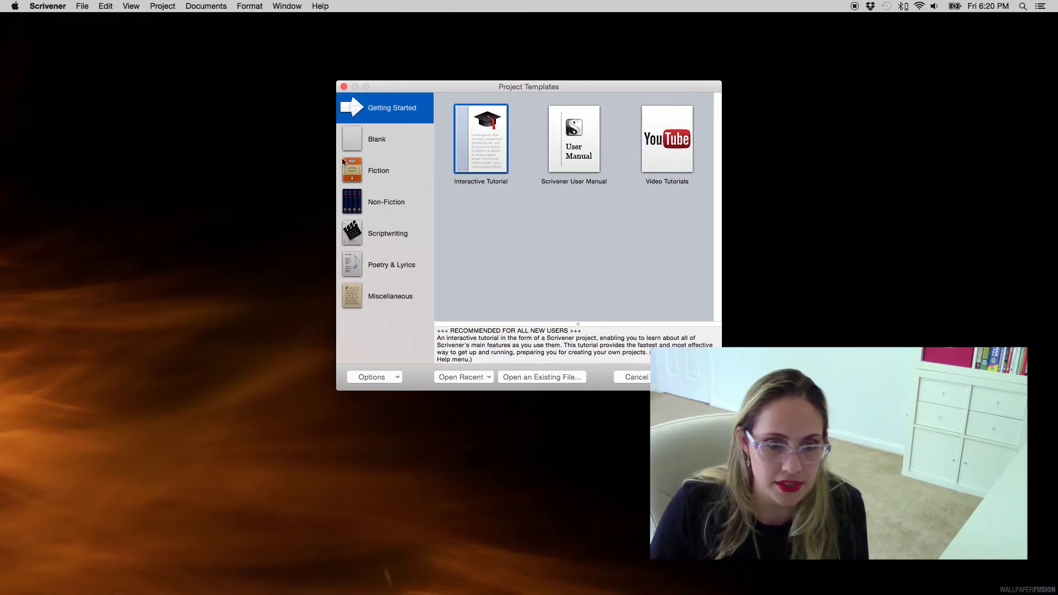
# Create a project named ScrineverProject from the Fiction Novel template.
pyautogui.click(364, 172)
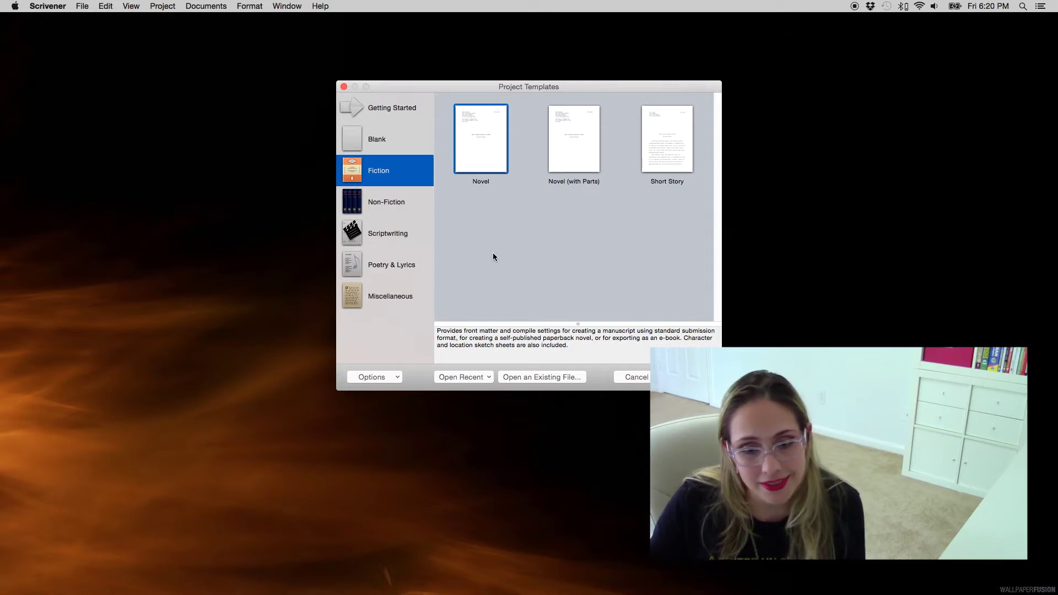
pyautogui.doubleClick(484, 137)
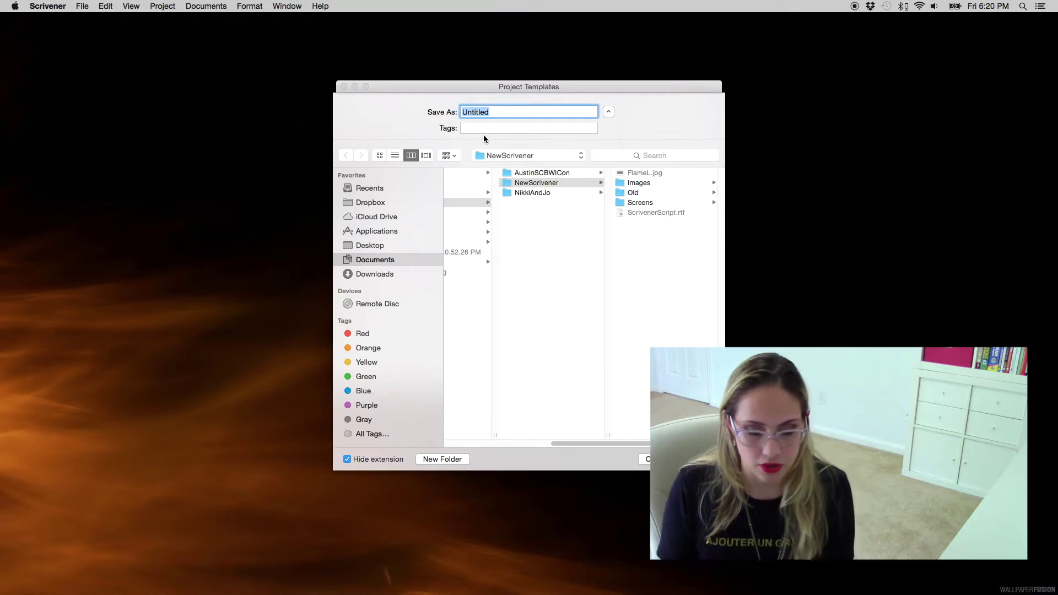
pyautogui.write('ScrineverProject')
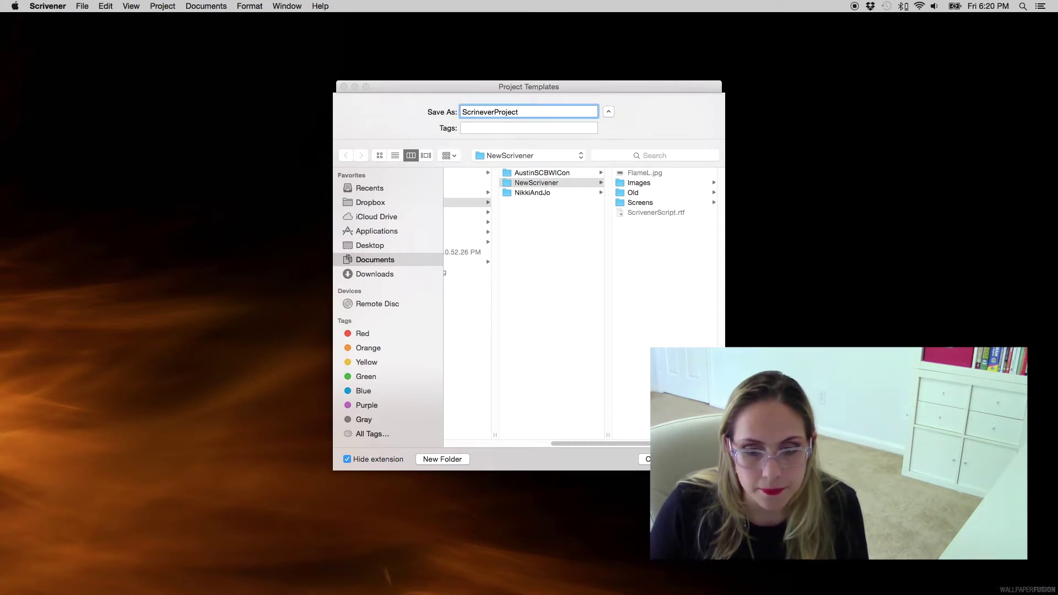
pyautogui.press('Return')
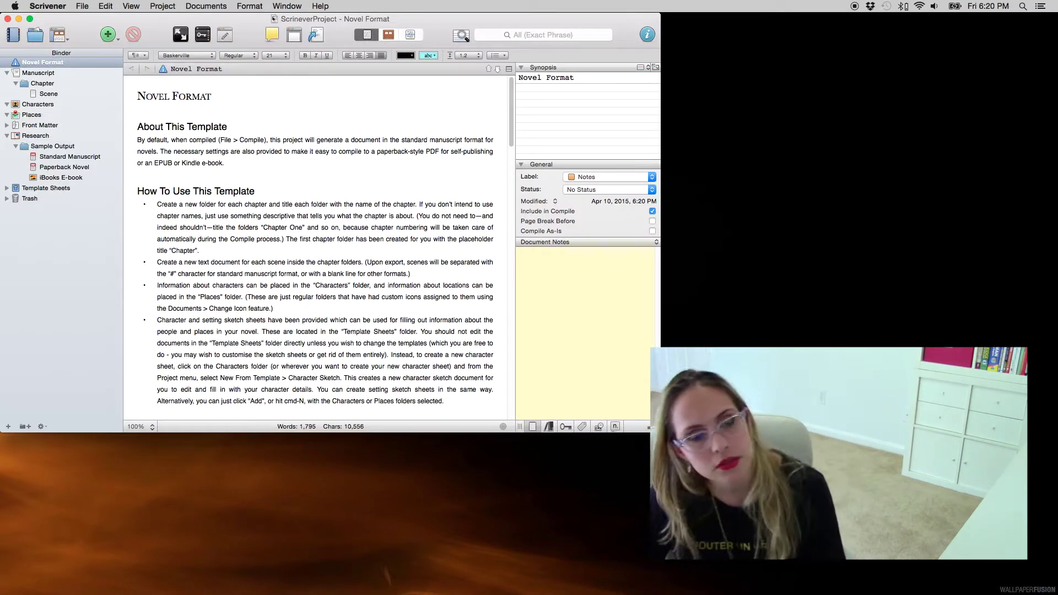
# Maximise the project window and view the Manuscript and Chapter folders as corkboards.
pyautogui.doubleClick(304, 22)
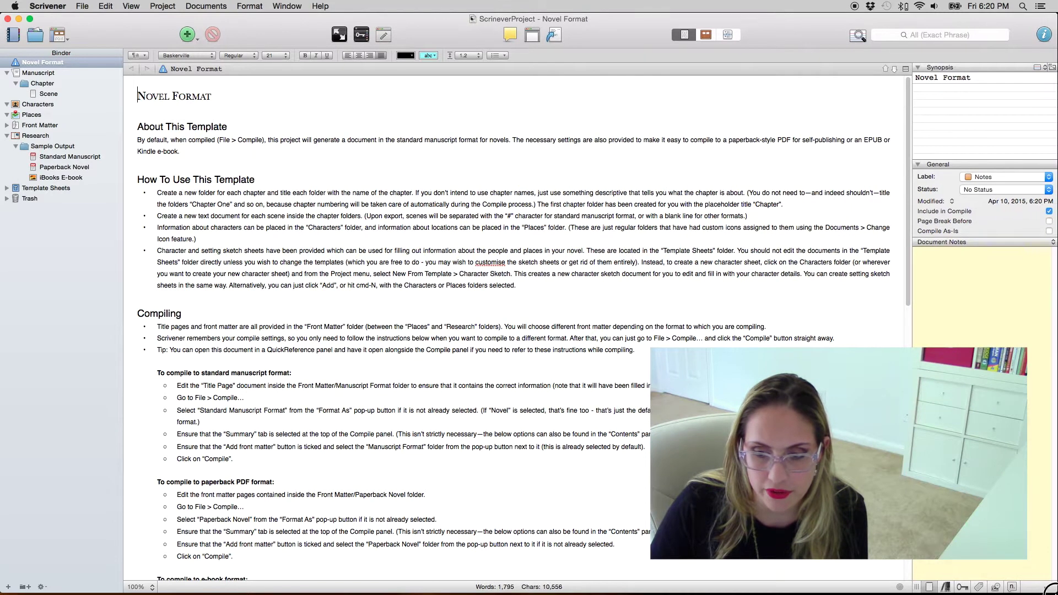
pyautogui.scroll(-1, 518, 331)
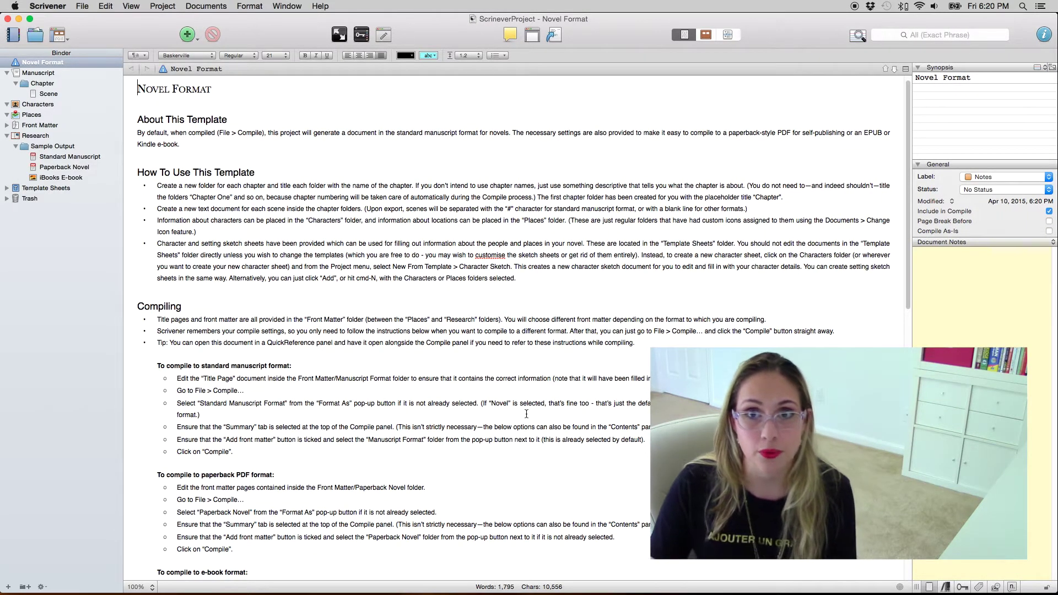
pyautogui.click(42, 74)
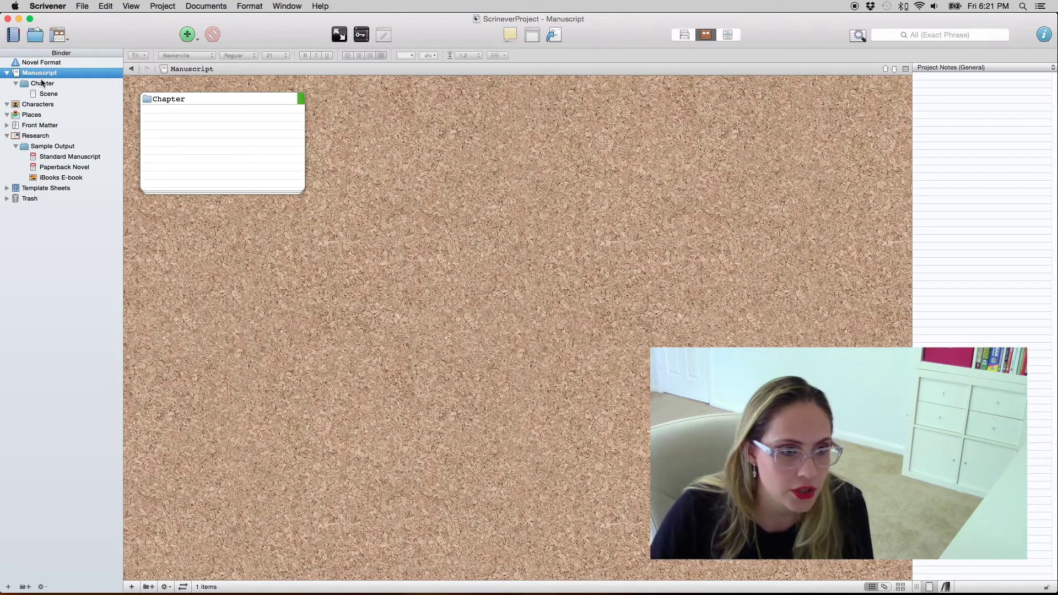
pyautogui.click(42, 83)
# Add a new folder named Chapter 2 inside the Manuscript folder.
pyautogui.click(46, 95)
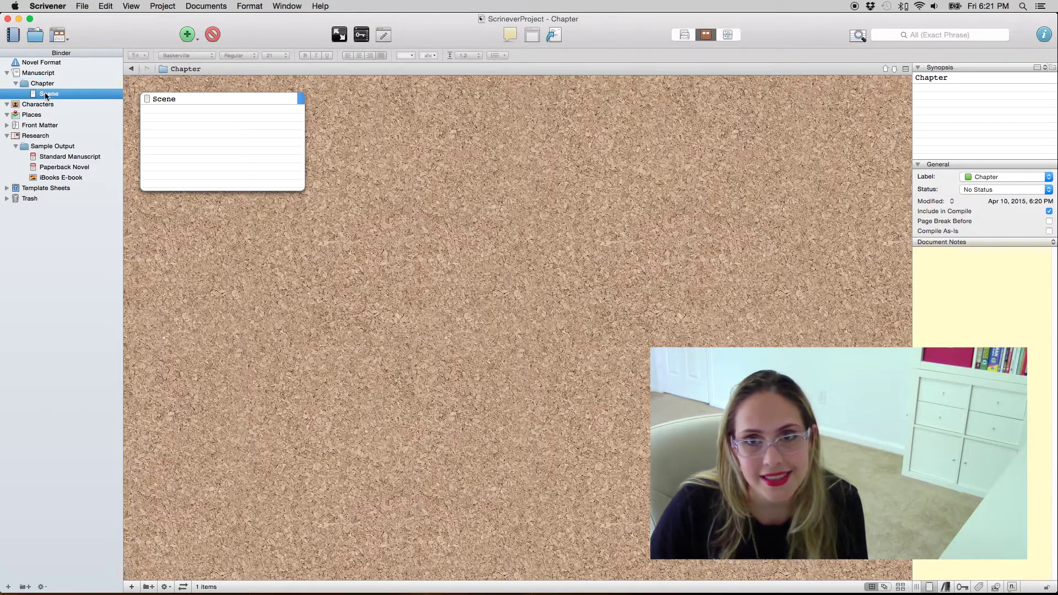
pyautogui.click(45, 74)
pyautogui.rightClick(46, 75)
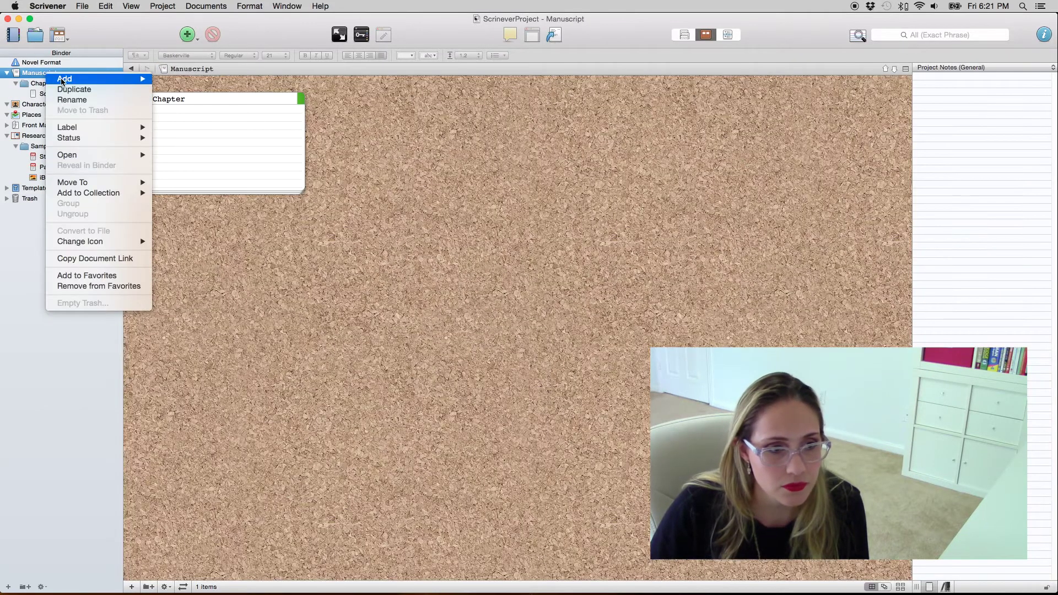
pyautogui.moveTo(72, 79)
pyautogui.click(210, 89)
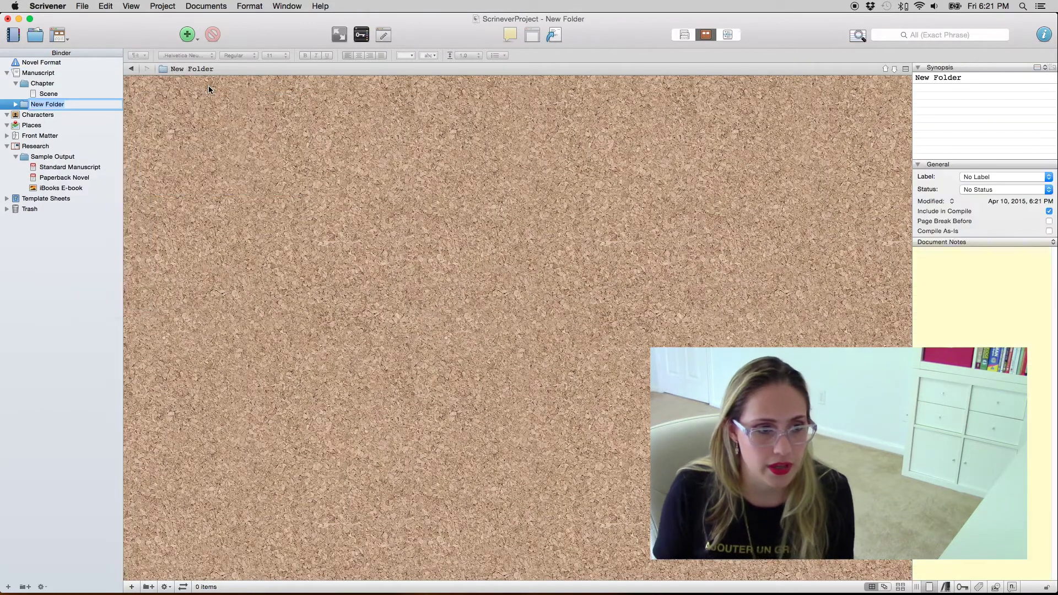
pyautogui.write('Chapter 2')
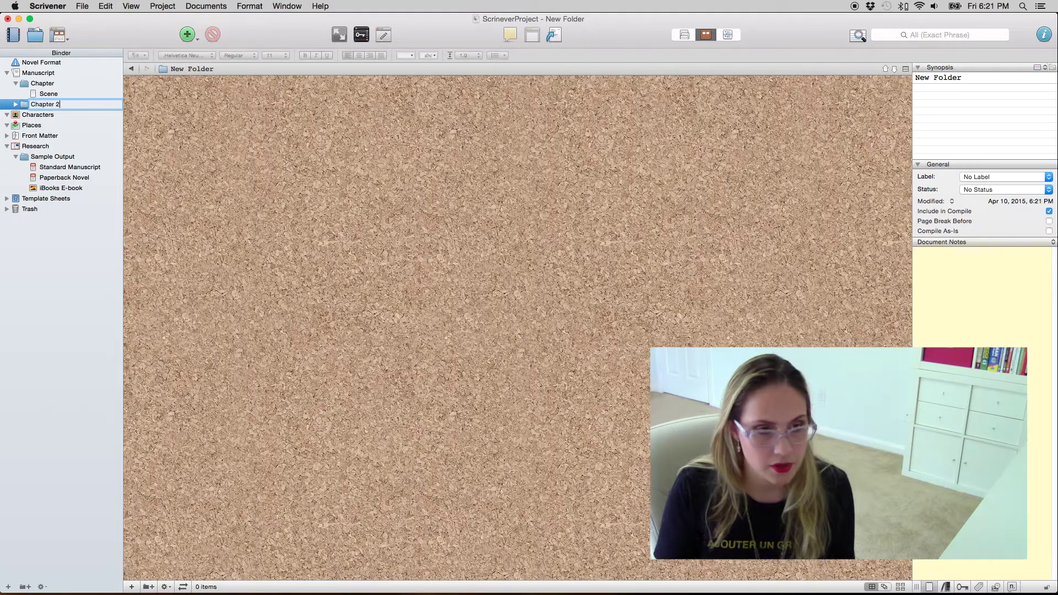
pyautogui.click(70, 76)
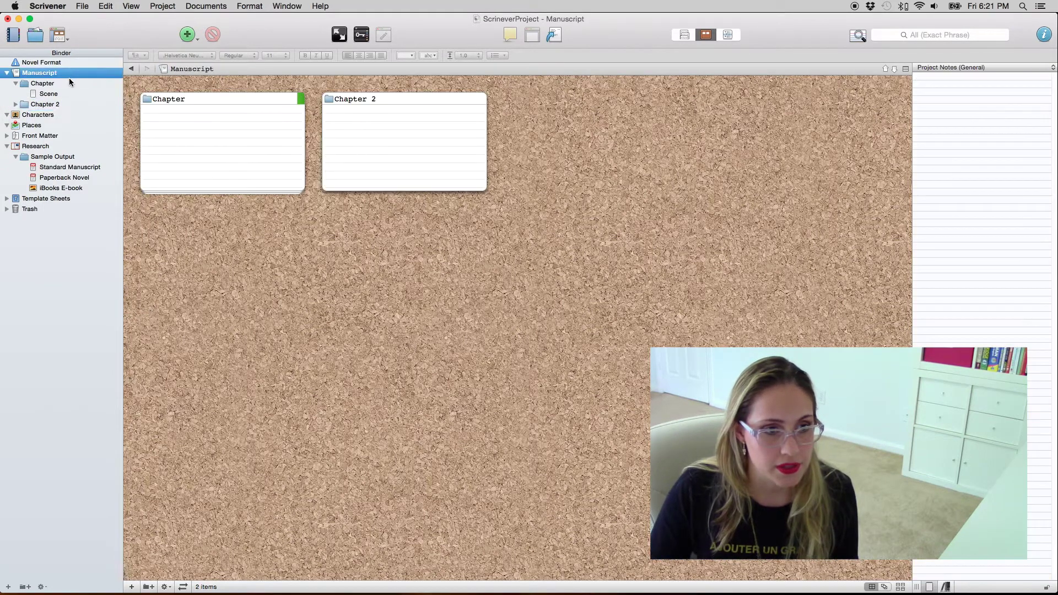
# Rename the Chapter folder to Chapter 1 and duplicate the Scene document.
pyautogui.click(67, 82)
pyautogui.click(67, 83)
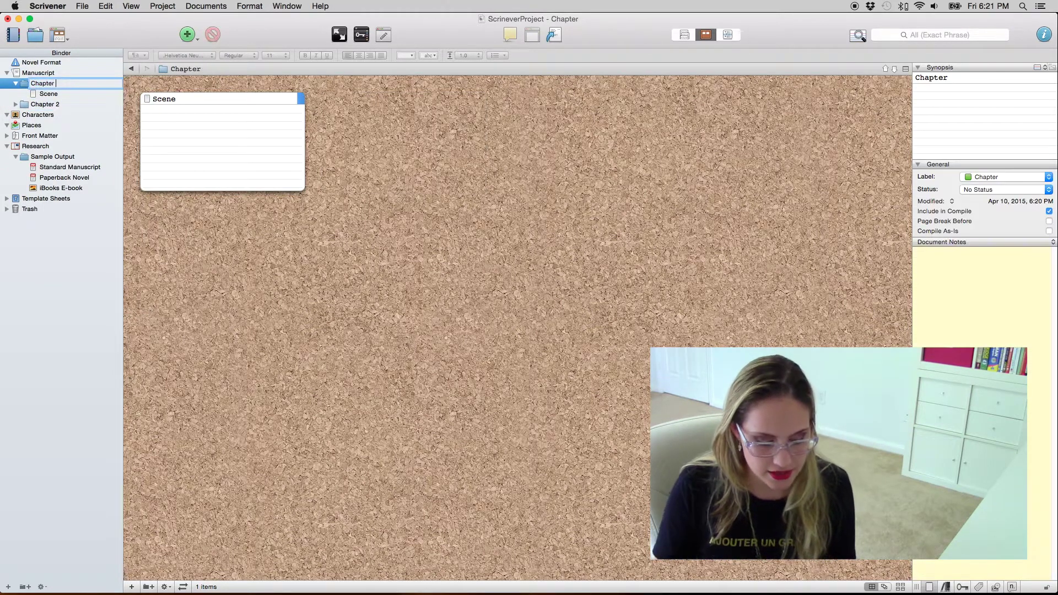
pyautogui.click(50, 95)
pyautogui.rightClick(50, 95)
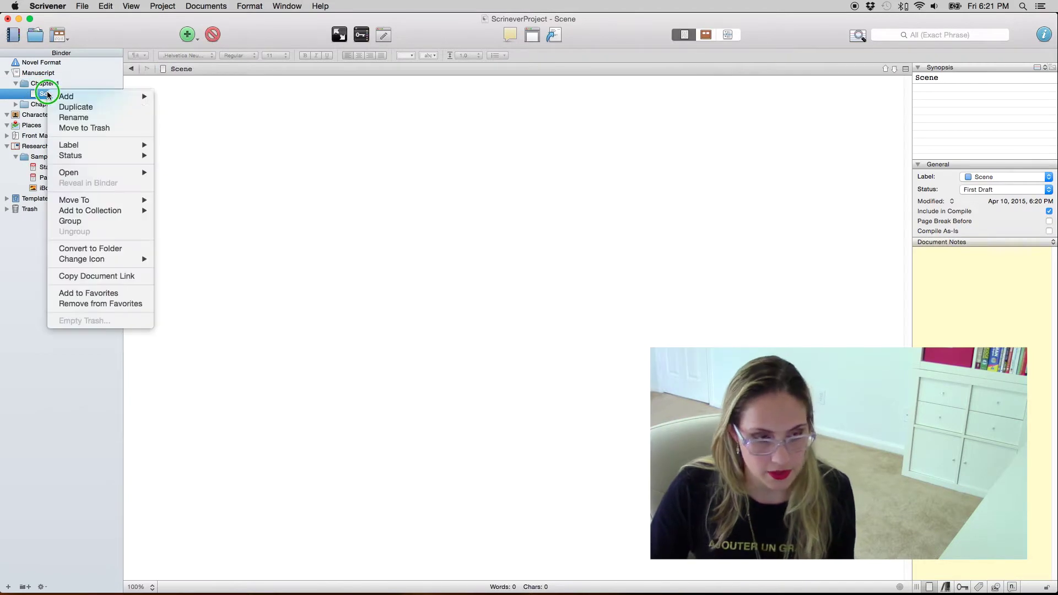
pyautogui.click(79, 107)
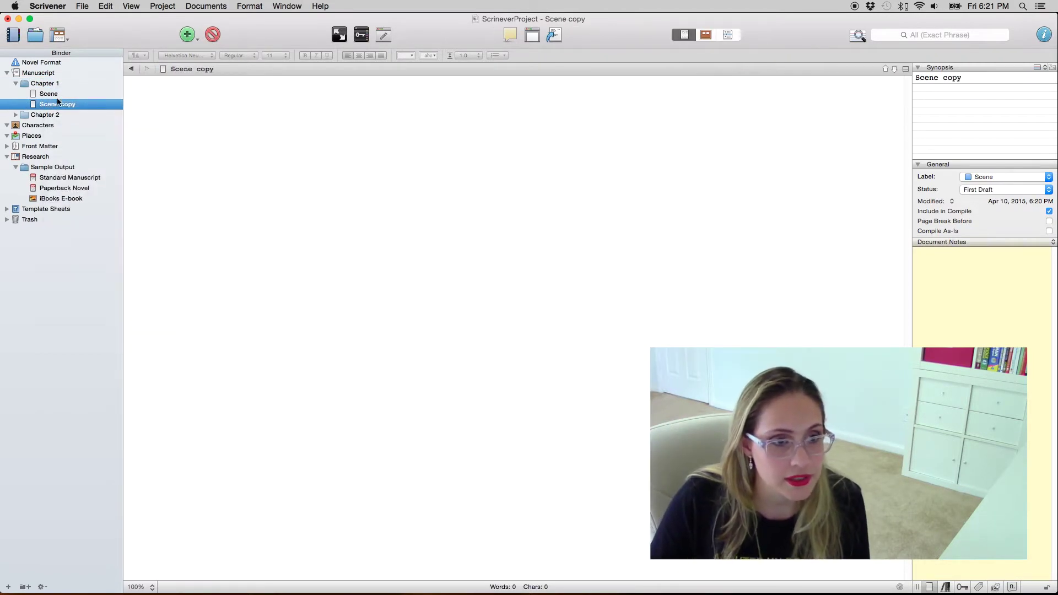
# Rename the scenes Scene A and Scene B, and move Scene B into Chapter 2.
pyautogui.click(67, 92)
pyautogui.click(68, 93)
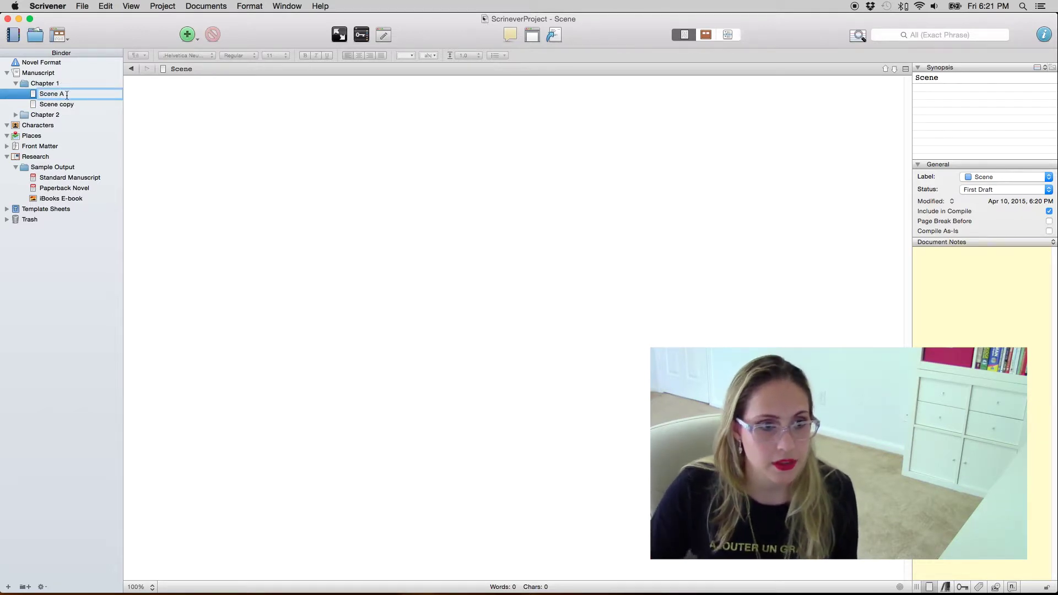
pyautogui.click(67, 104)
pyautogui.click(80, 103)
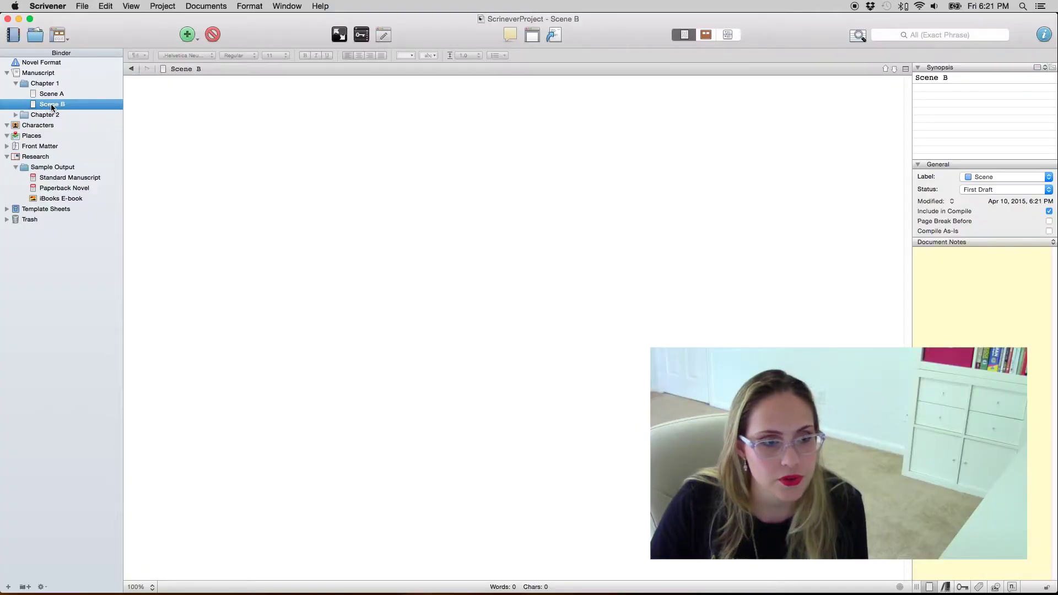
pyautogui.moveTo(60, 105); pyautogui.dragTo(57, 116)
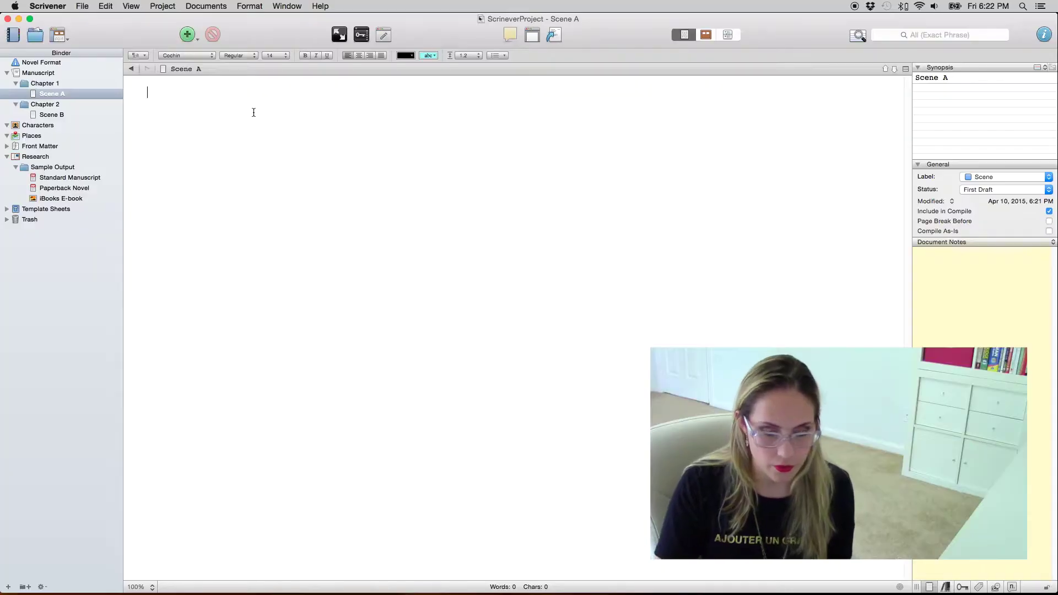
# Type test lines in Scene A and replace them with pasted Lorem ipsum text.
pyautogui.write('sdgdsgds')
pyautogui.press('Return')
pyautogui.write('dgds')
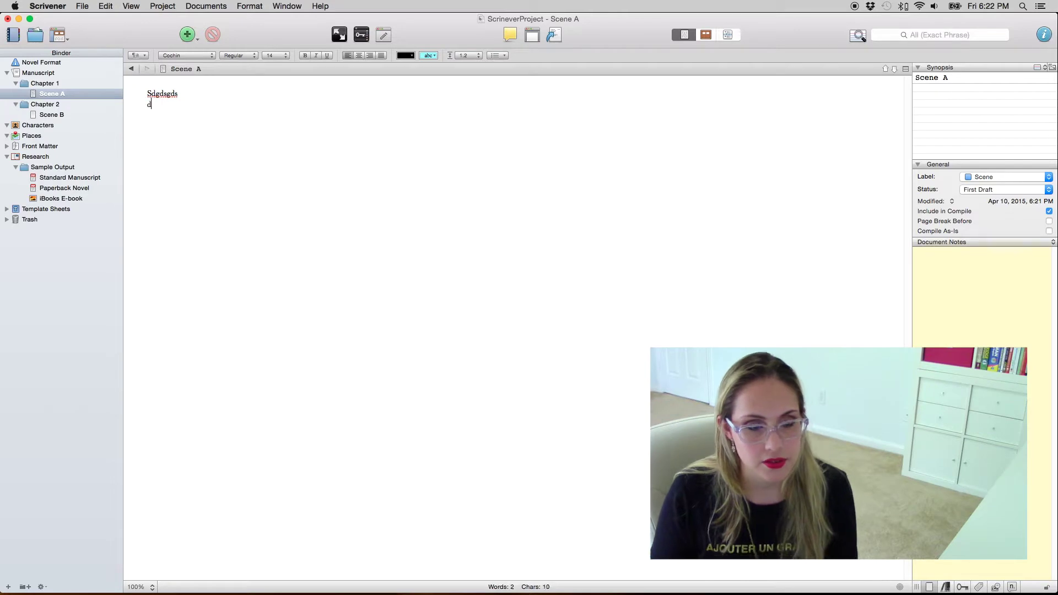
pyautogui.press('Return')
pyautogui.write('dsgds')
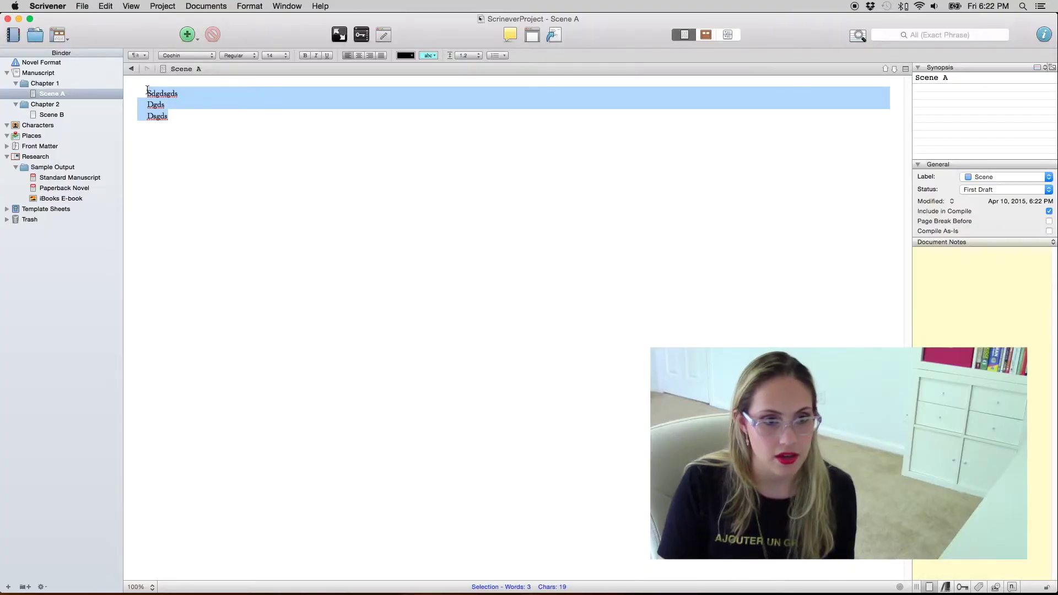
pyautogui.write('Lorem ipsum dolor sit amet, putent dignissim at pri, at mea consequat consequuntur, eros liberavisse ne nec. Sit an cibo nusquam consetetur, audire interpretaris eum ex. Laudem ubique lucilius at eum, sanctus cotidieque instructior his at. Est no prodesset constituto voluptatum, an vim tantas dictas temporibus. Idque equidem praesent at vis, duo quis elit electram cu. Est at adipisci definiebas, mea id esse explicari, pri elitr liberavisse ut. Ne eam volumus pericula molestiae, ullum tacimates ei eam. Id prima modus velit eam, vis perpetua efficiendi inciderint te. Eu evertitur prodesset mnesarchum nam. Ex ornatus moderatius mei. Dicta perpetua per ne, an nam vidisse integre discere, vim at periculis explicari. Eos dicta iracundia vituperata eu, at eam ipsum fabellas expetendis, ea nec aperiam debitis fuisset. Torquatos deseruisse reprehendunt ius ad. Quo in purto exerci iudicabit, an vis dicant dignissim referrentur. Ne has possim graecis accommodare, vim graecis lobortis pericula ne. Ad ius utamur commune, at vix quis vituperata interesset. Ex legimus recteque eos, mutat explicari et mea. Veritus voluptatum te nam. Quando epicuri deleniti ut pri. Labitur consetetur ius an. Cu nam nulla suscipiantur, sea an assum imperdiet. Et eam case aliquip, usu an agam iisque. At vix duis utroque civibus, an pro invidunt electram. Causae verterem quo id, impedit democritum ei has, duo soleat tacimates in. Ei nibh ridens vel, et albucius probatus mei. Altera facete ullamcorper cu mel. An essent utroque cum. Mei et tale nostro.')
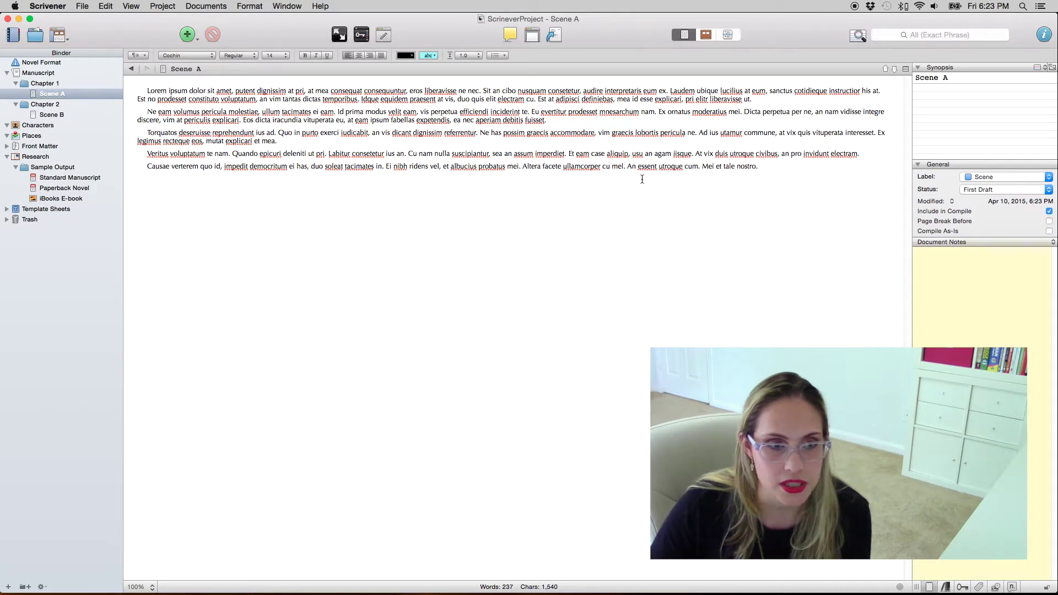
# Type and delete the test text 'Jhbjkhl' in Scene B, then return to Scene A.
pyautogui.click(55, 115)
pyautogui.click(186, 118)
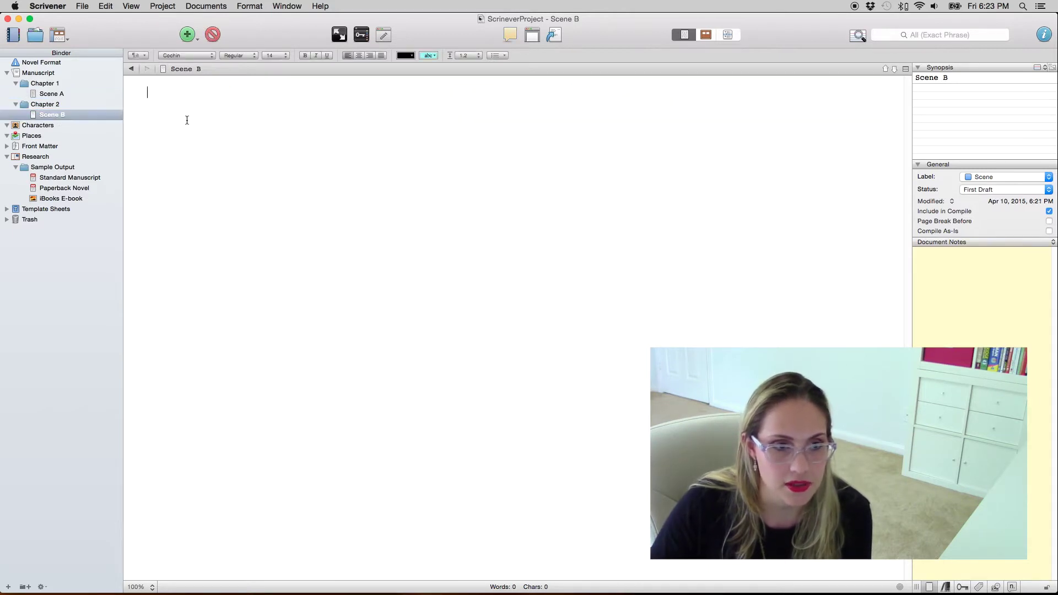
pyautogui.write('Jhbjkhl')
pyautogui.press('Return')
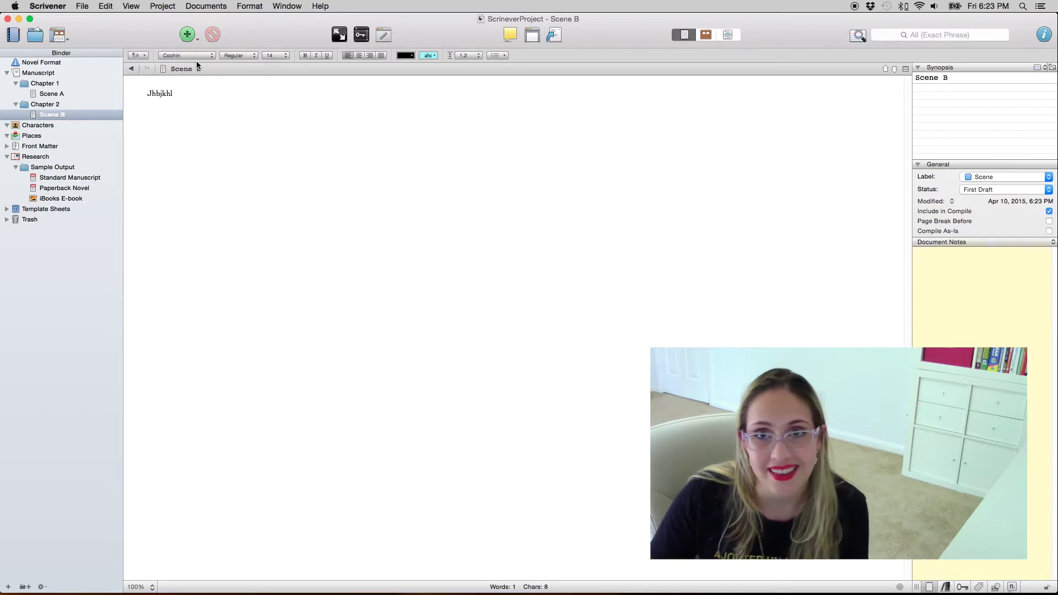
pyautogui.moveTo(171, 102); pyautogui.dragTo(130, 90)
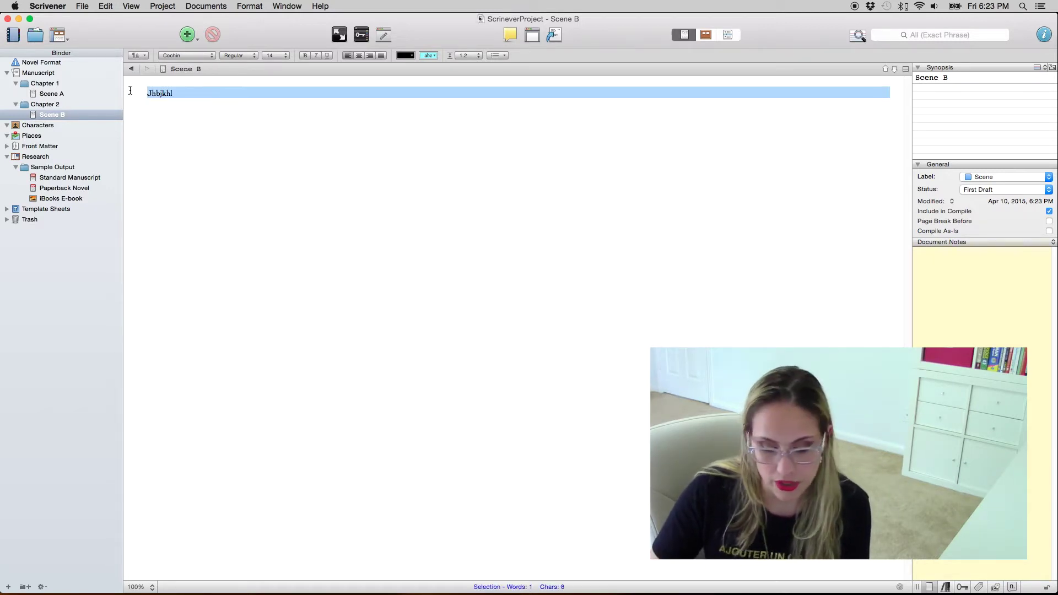
pyautogui.press('BackSpace')
pyautogui.click(62, 94)
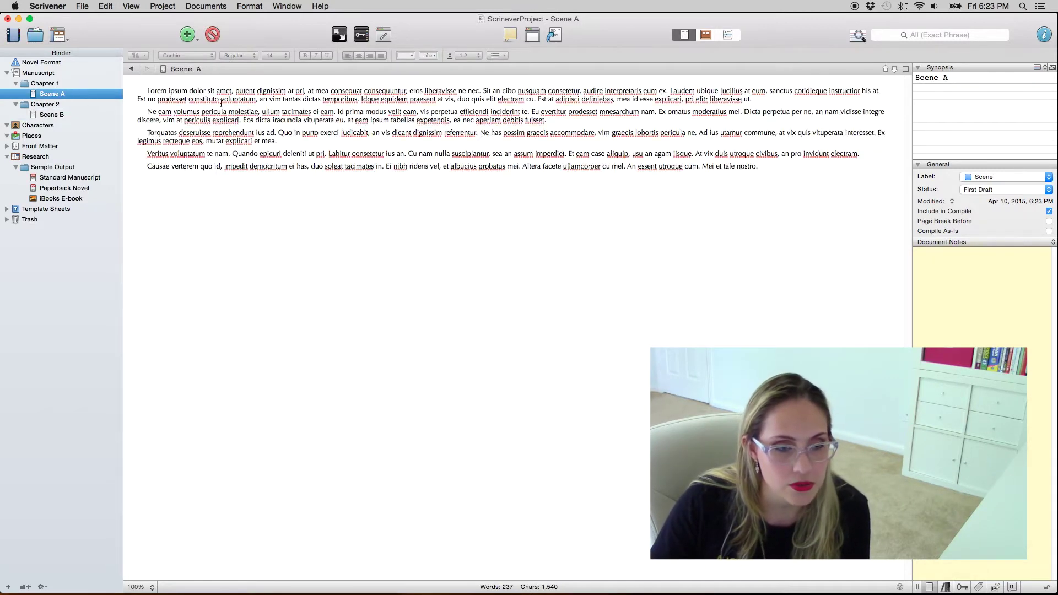
pyautogui.click(262, 102)
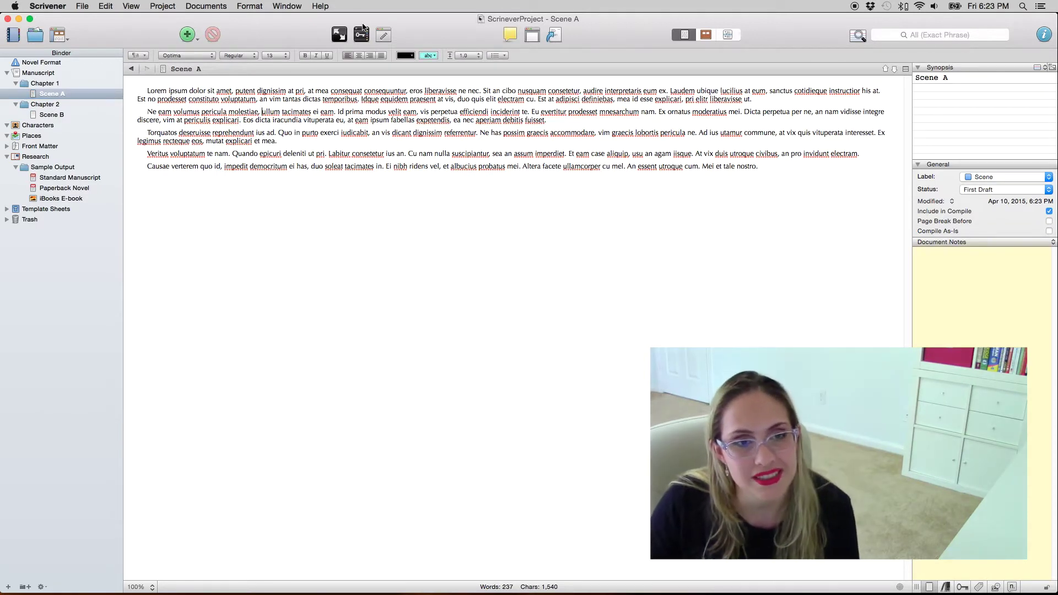
# Enable project-specific default text formatting taken from the current document's style.
pyautogui.click(322, 6)
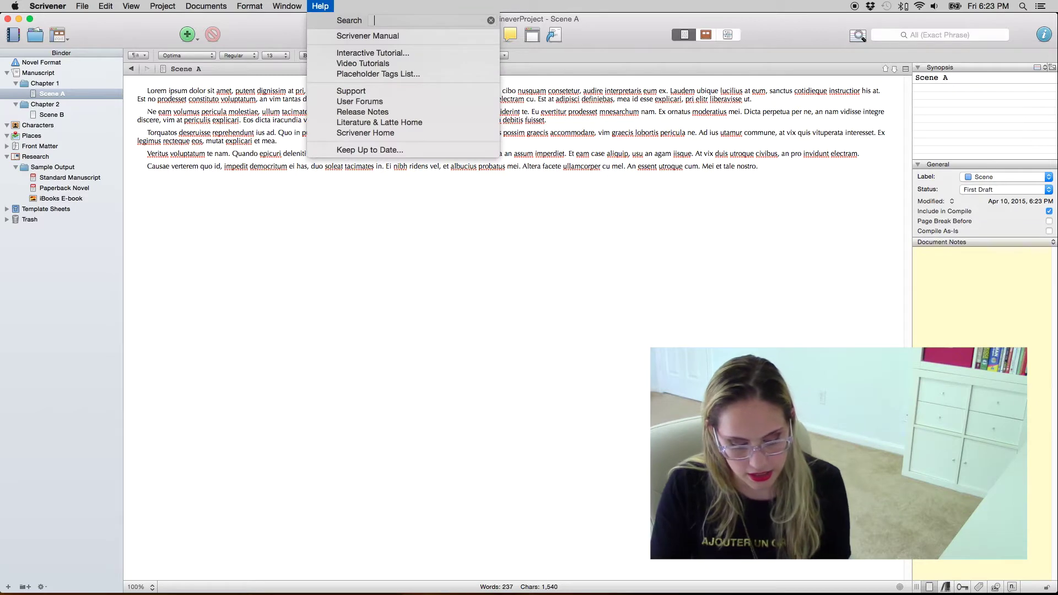
pyautogui.write('text')
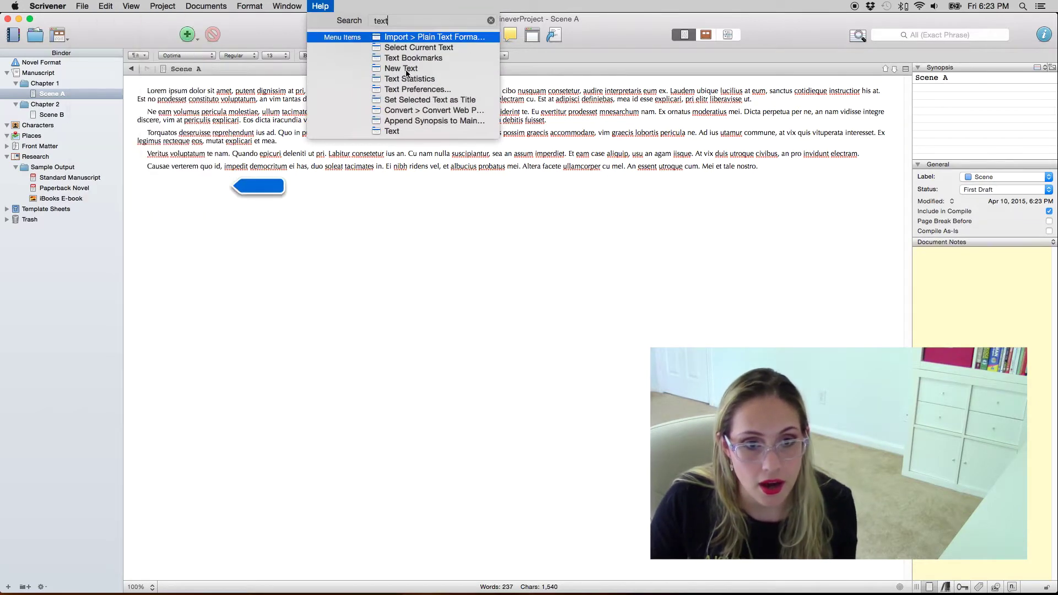
pyautogui.moveTo(412, 90)
pyautogui.click(412, 89)
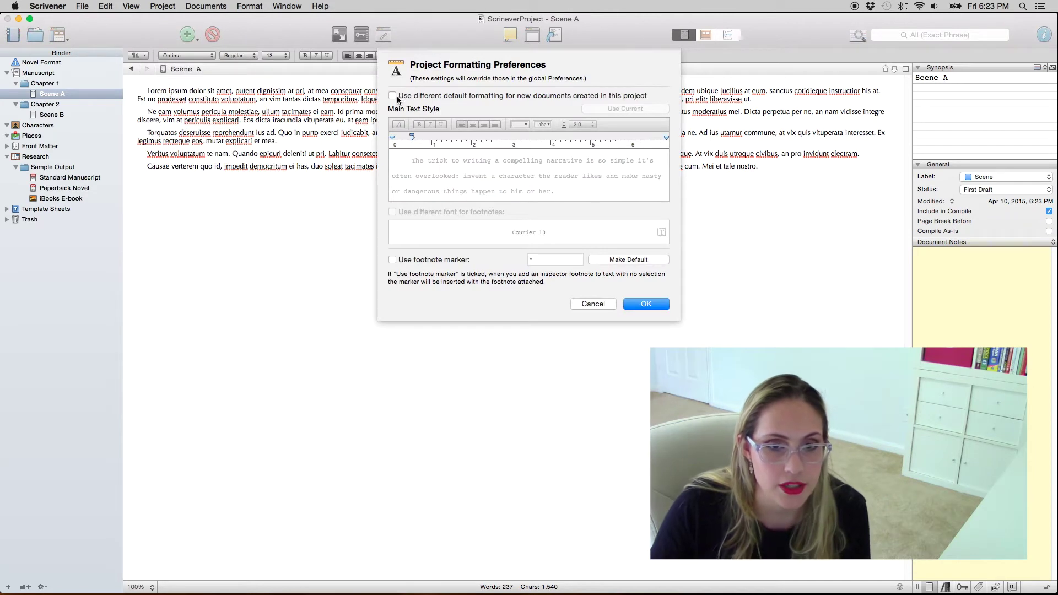
pyautogui.click(396, 96)
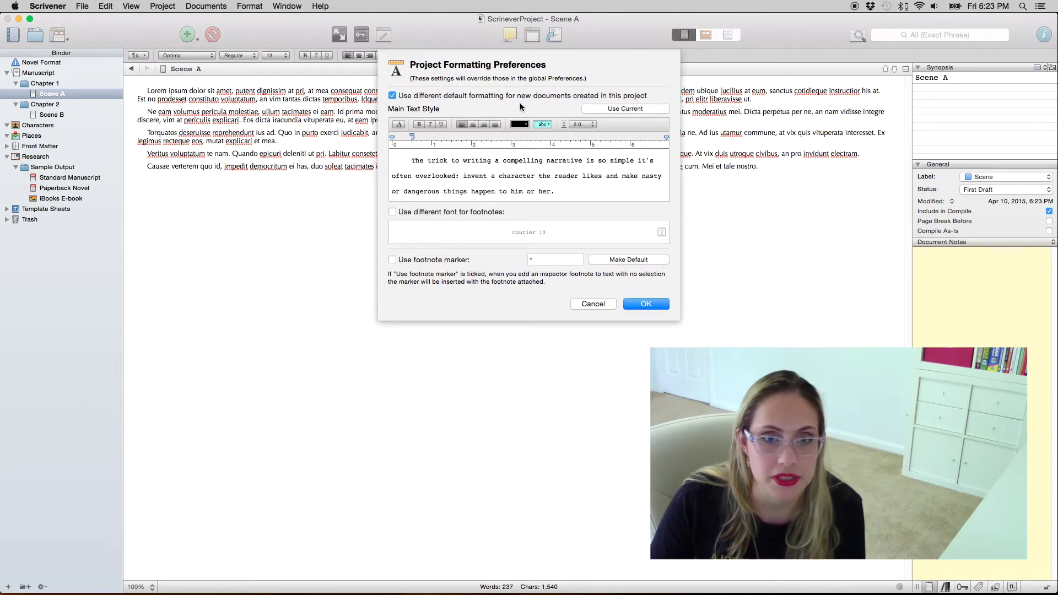
pyautogui.click(641, 108)
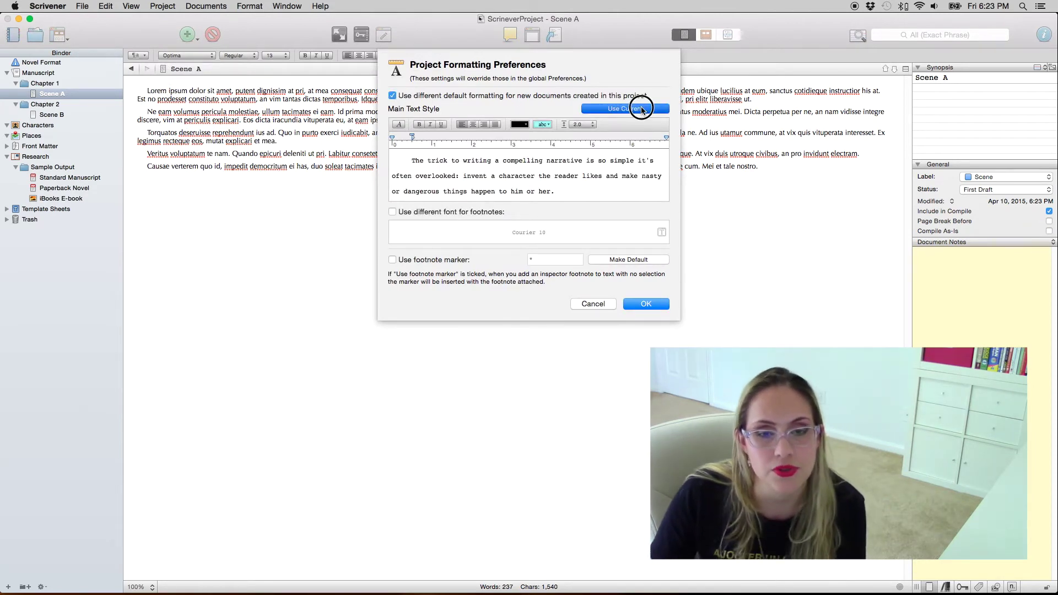
pyautogui.click(647, 303)
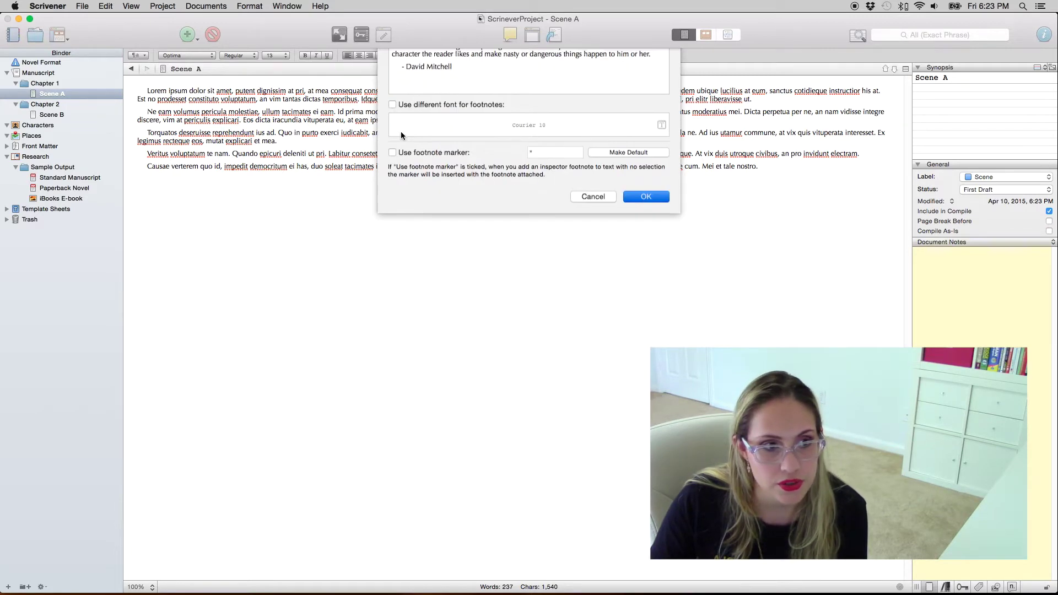
# Type a couple of test lines into Scene B.
pyautogui.click(51, 115)
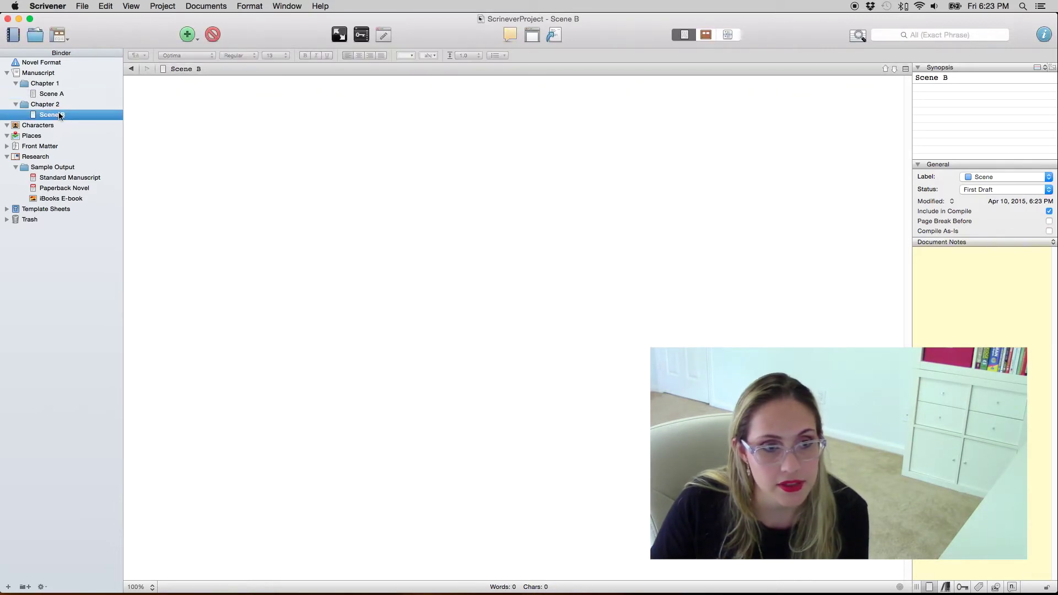
pyautogui.click(238, 95)
pyautogui.write('ijijopkpl')
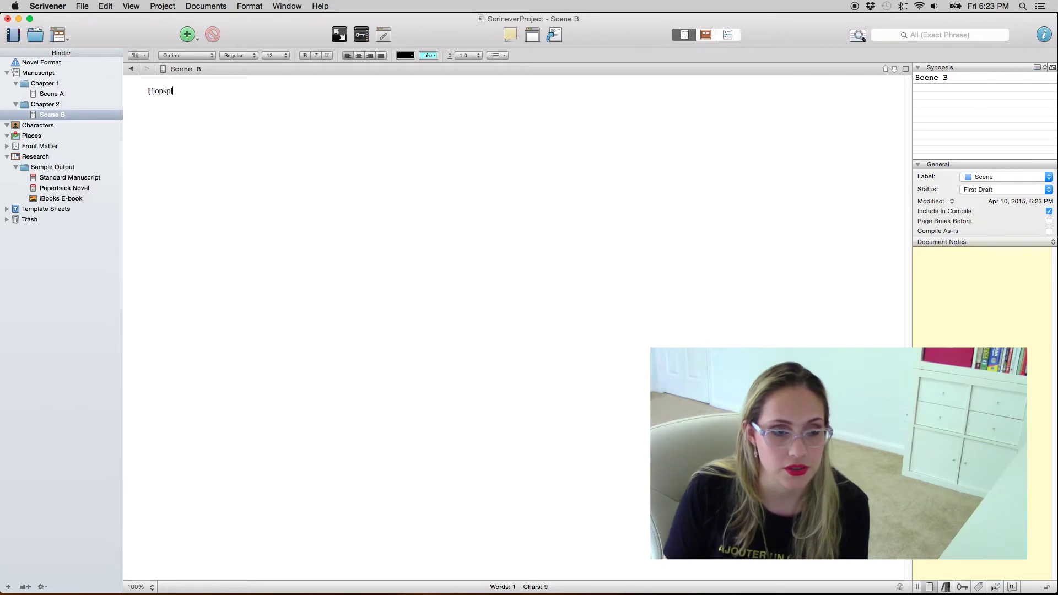
pyautogui.press('Return')
pyautogui.write('khkkjj')
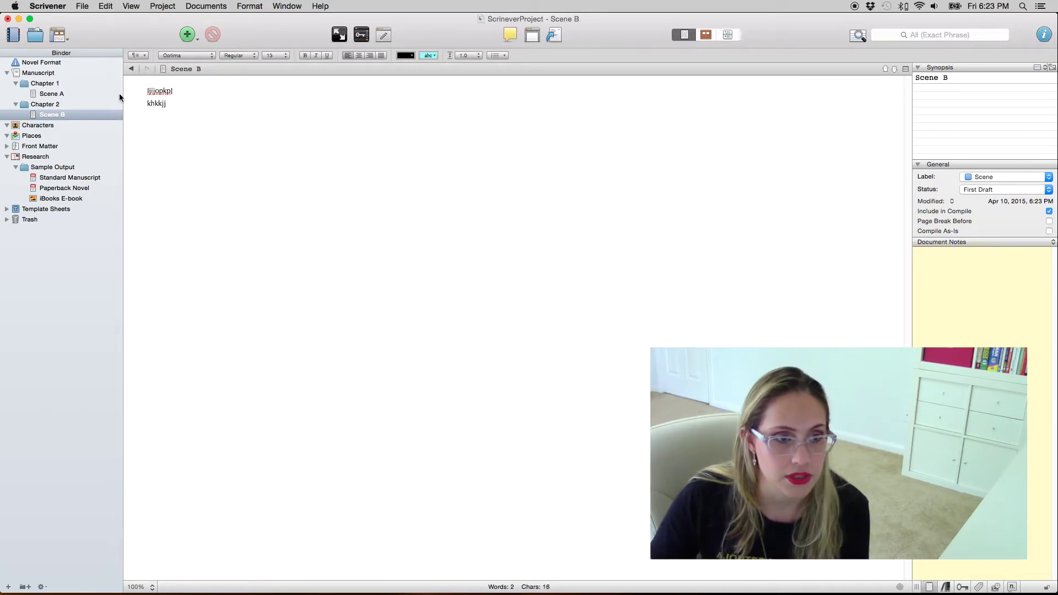
# Add a Scene C text document under Chapter 2 and paste Lorem ipsum into it.
pyautogui.rightClick(71, 105)
pyautogui.moveTo(110, 108)
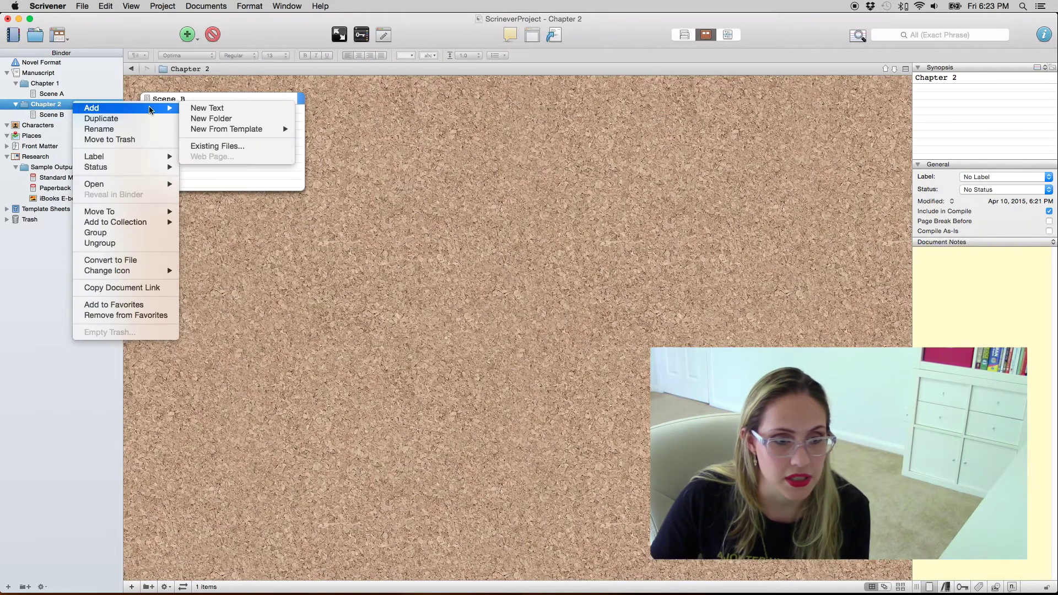
pyautogui.click(215, 109)
pyautogui.write('Scene C')
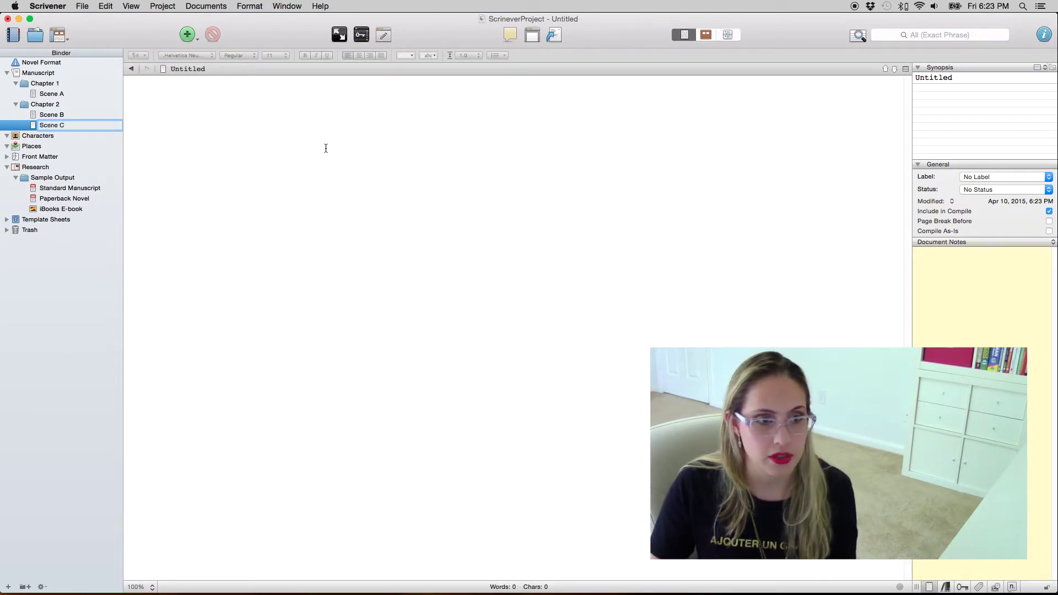
pyautogui.press('Return')
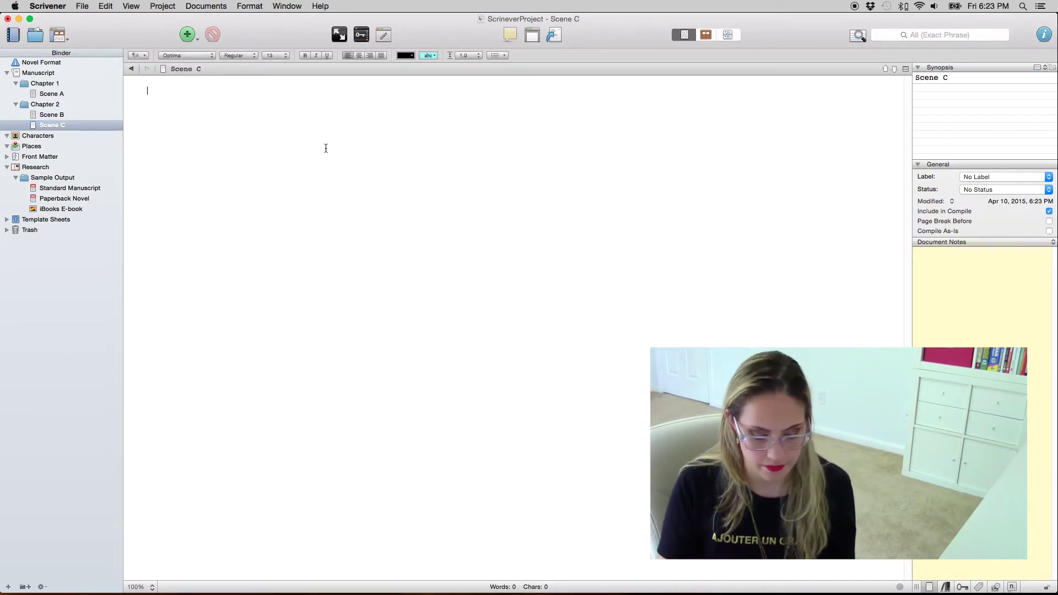
pyautogui.write('Lorem ipsum dolor sit amet, putent dignissim at pri, at mea consequat consequuntur, eros liberavisse ne nec. Sit an cibo nusquam consetetur, audire interpretaris eum ex. Laudem ubique lucilius at eum, sanctus cotidieque instructior his at. Est no prodesset constituto voluptatum, an vim tantas dictas temporibus. Idque equidem praesent at vis, duo quis elit electram cu. Est at adipisci definiebas, mea id esse explicari, pri elitr liberavisse ut. Ne eam volumus pericula molestiae, ullum tacimates ei eam. Id prima modus velit eam, vis perpetua efficiendi inciderint te. Eu evertitur prodesset mnesarchum nam. Ex ornatus moderatius mei. Dicta perpetua per ne, an nam vidisse integre discere, vim at periculis explicari. Eos dicta iracundia vituperata eu, at eam ipsum fabellas expetendis, ea nec aperiam debitis fuisset. Torquatos deseruisse reprehendunt ius ad. Quo in purto exerci iudicabit, an vis dicant dignissim referrentur. Ne has possim graecis accommodare, vim graecis lobortis pericula ne. Ad ius utamur commune, at vix quis vituperata interesset. Ex legimus recteque eos, mutat explicari et mea. Veritus voluptatum te nam. Quando epicuri deleniti ut pri. Labitur consetetur ius an. Cu nam nulla suscipiantur, sea an assum imperdiet. Et eam case aliquip, usu an agam iisque. At vix duis utroque civibus, an pro invidunt electram. Causae verterem quo id, impedit democritum ei has, duo soleat tacimates in. Ei nibh ridens vel, et albucius probatus mei. Altera facete ullamcorper cu mel. An essent utroque cum. Mei et tale nostro.')
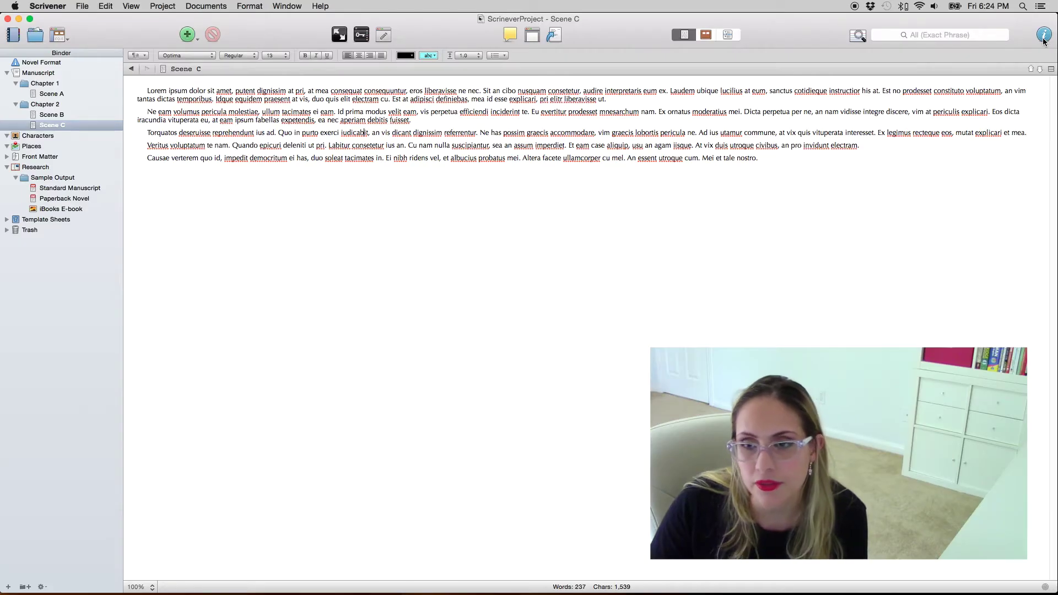
pyautogui.click(1044, 37)
# Give Scene C the synopsis 'Description' and Chapter 1 the synopsis 'Description Chapter 1'.
pyautogui.click(976, 91)
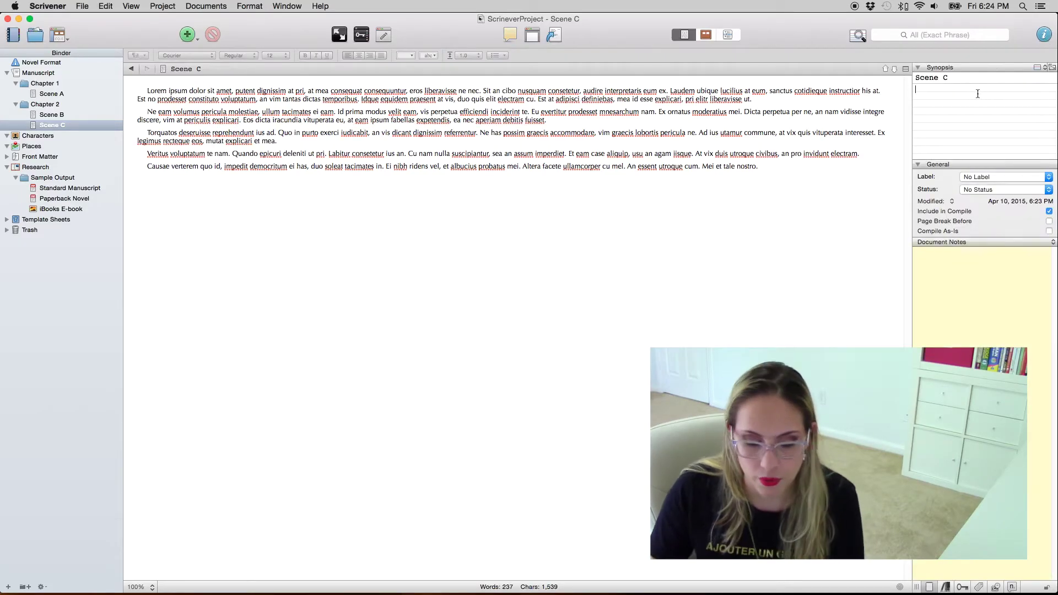
pyautogui.write('Descri')
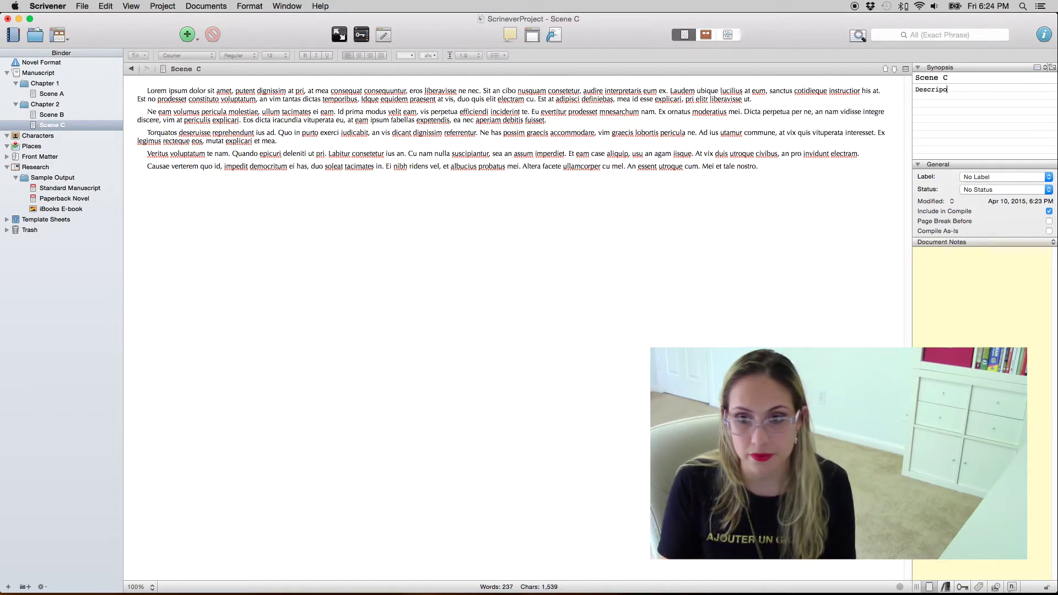
pyautogui.write('ption')
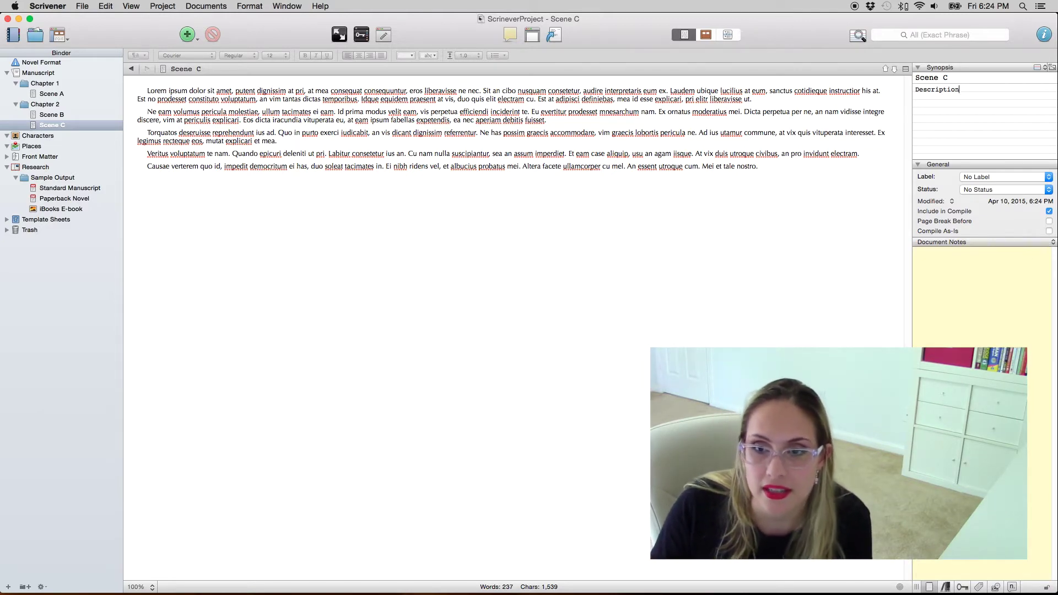
pyautogui.click(56, 84)
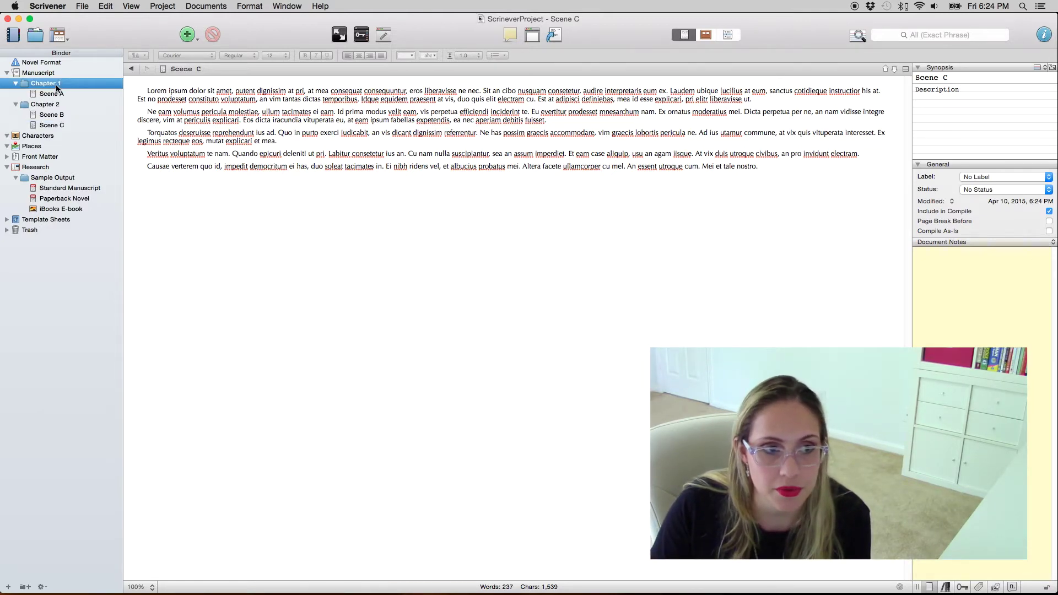
pyautogui.click(989, 86)
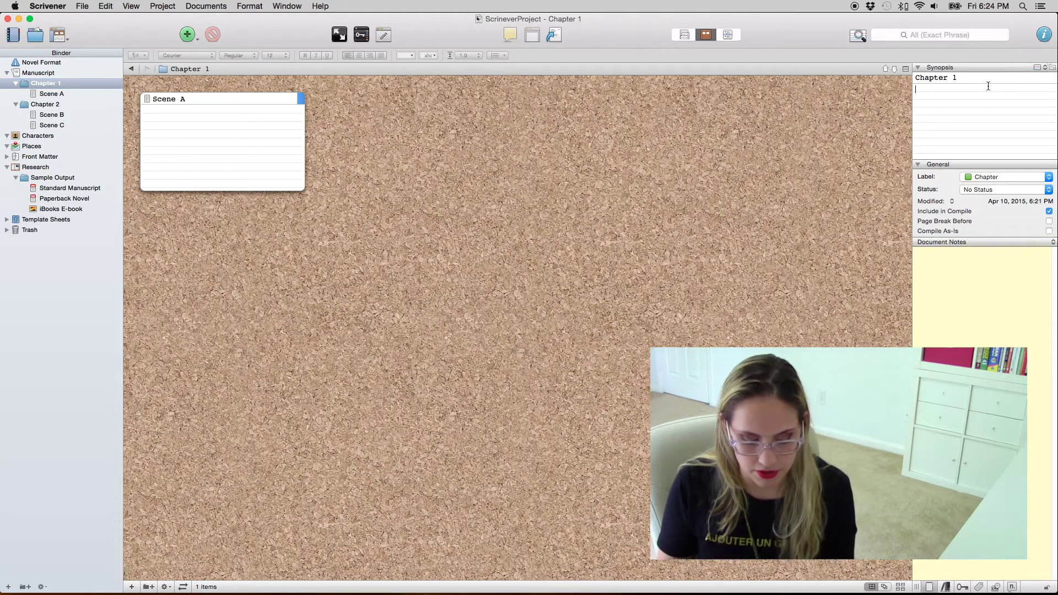
pyautogui.write('Dec')
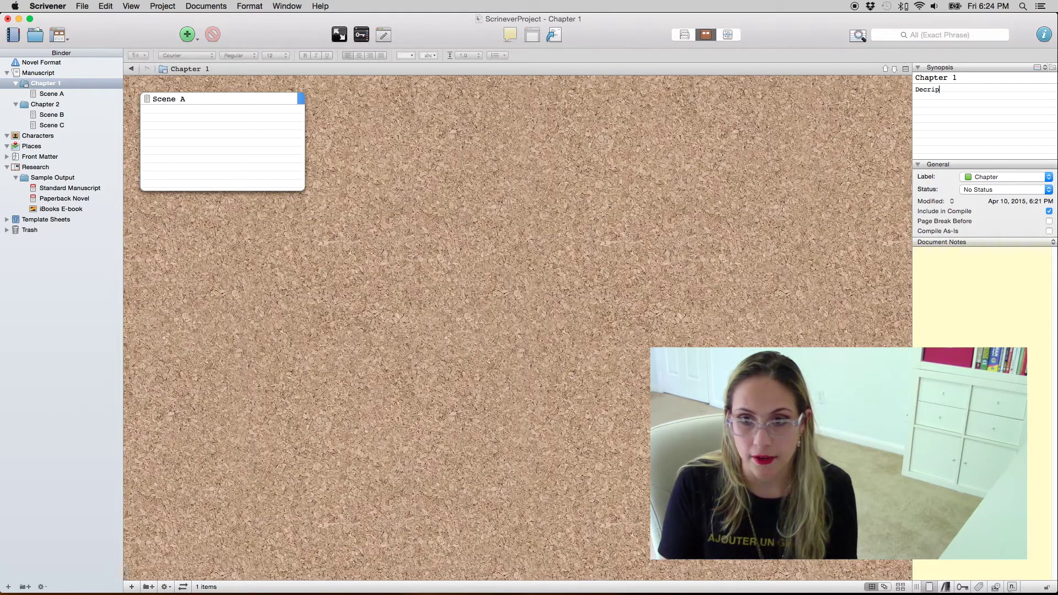
pyautogui.press('BackSpace')
pyautogui.write('scription ')
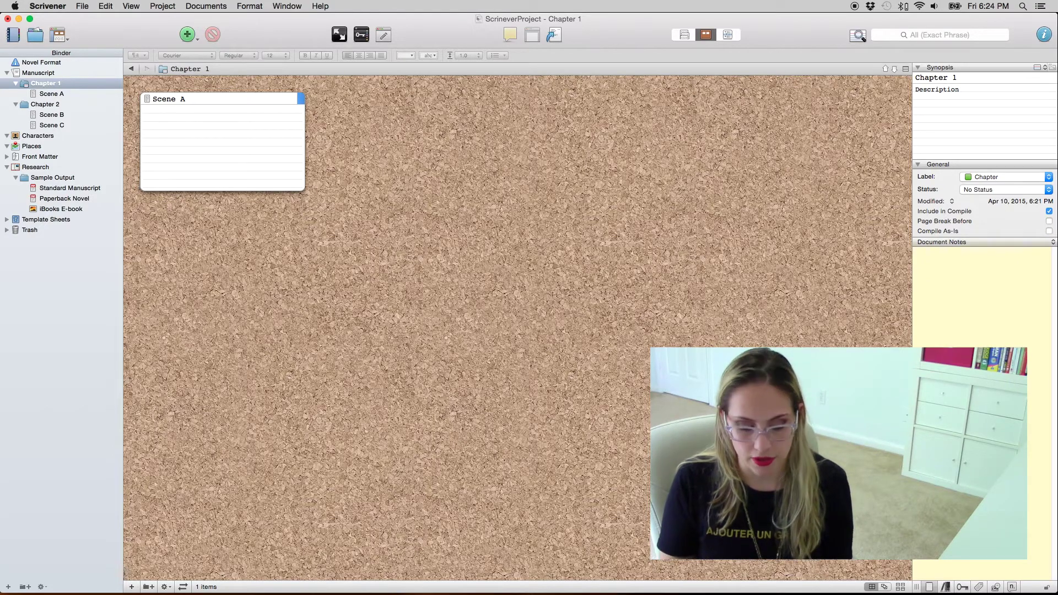
pyautogui.write('Chapter 1')
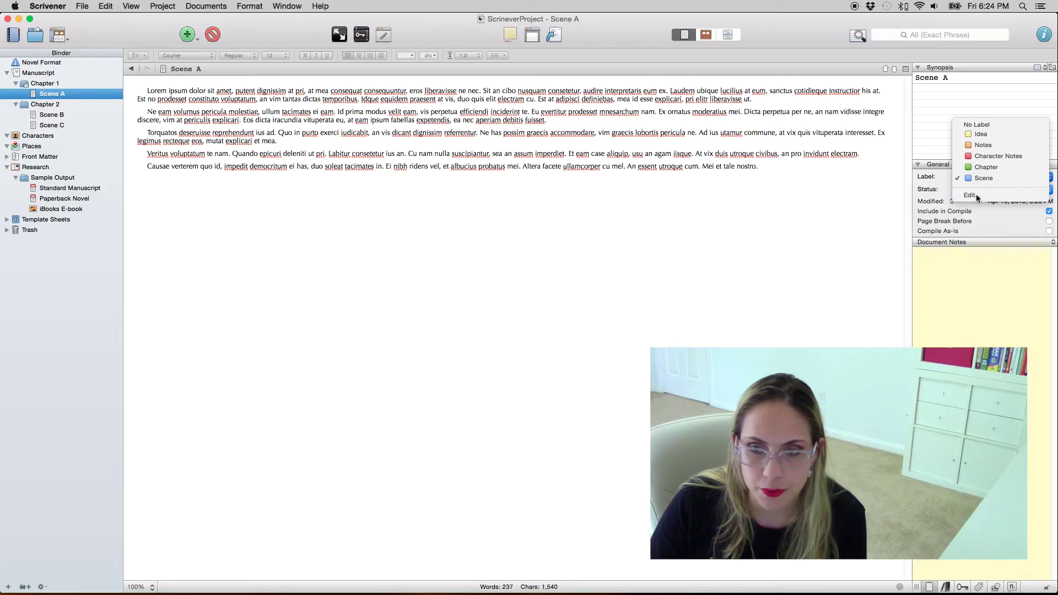
# Rename the Idea label to Amy and the Notes label to Bob.
pyautogui.click(976, 194)
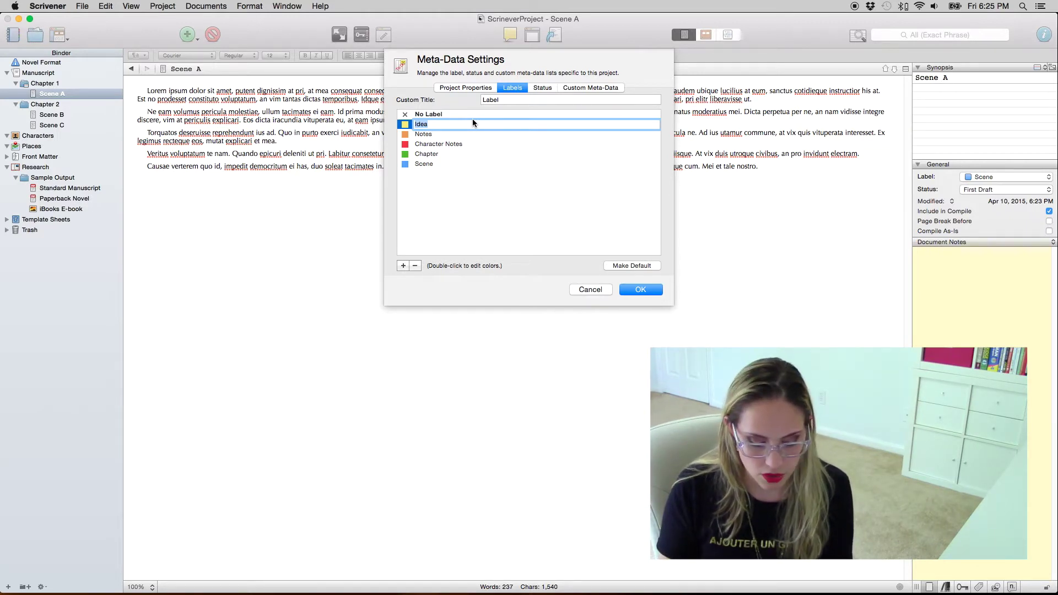
pyautogui.write('Amy')
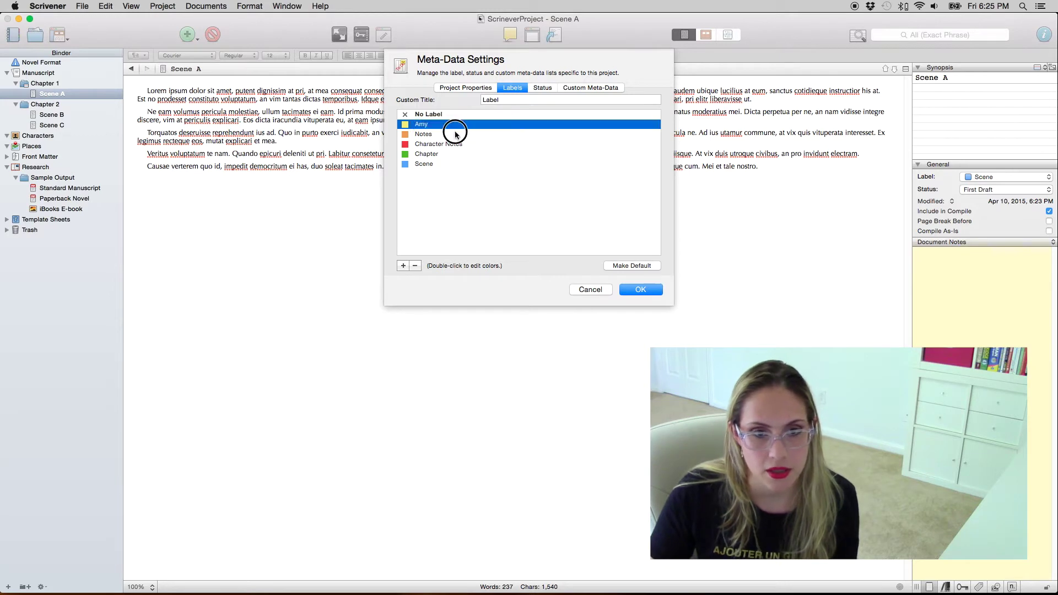
pyautogui.doubleClick(453, 134)
pyautogui.write('Bob')
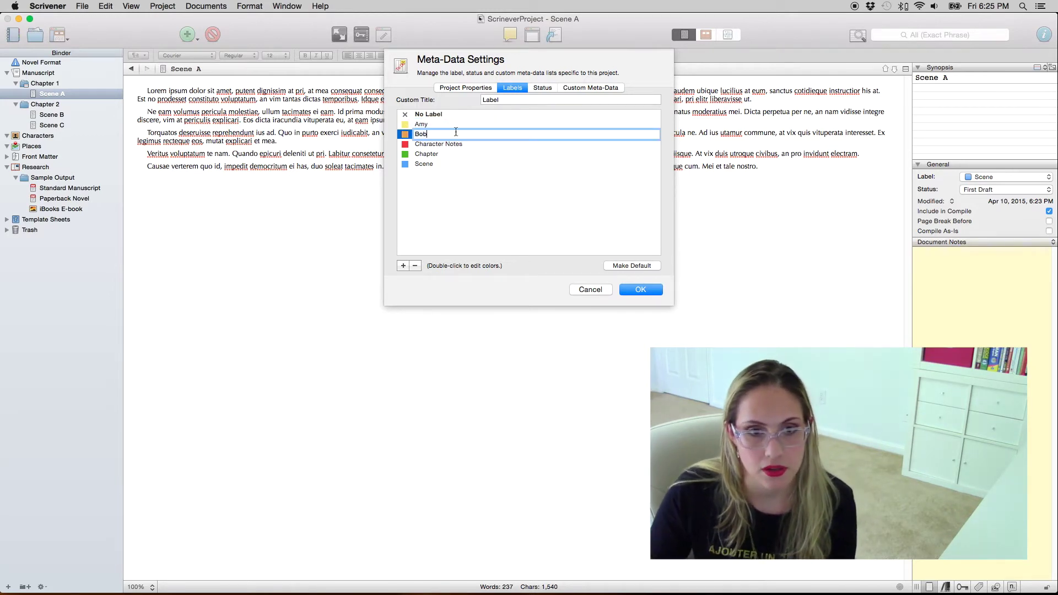
pyautogui.press('Return')
# Delete the Character Notes, Chapter and Scene labels and apply the label list.
pyautogui.click(479, 144)
pyautogui.click(439, 153)
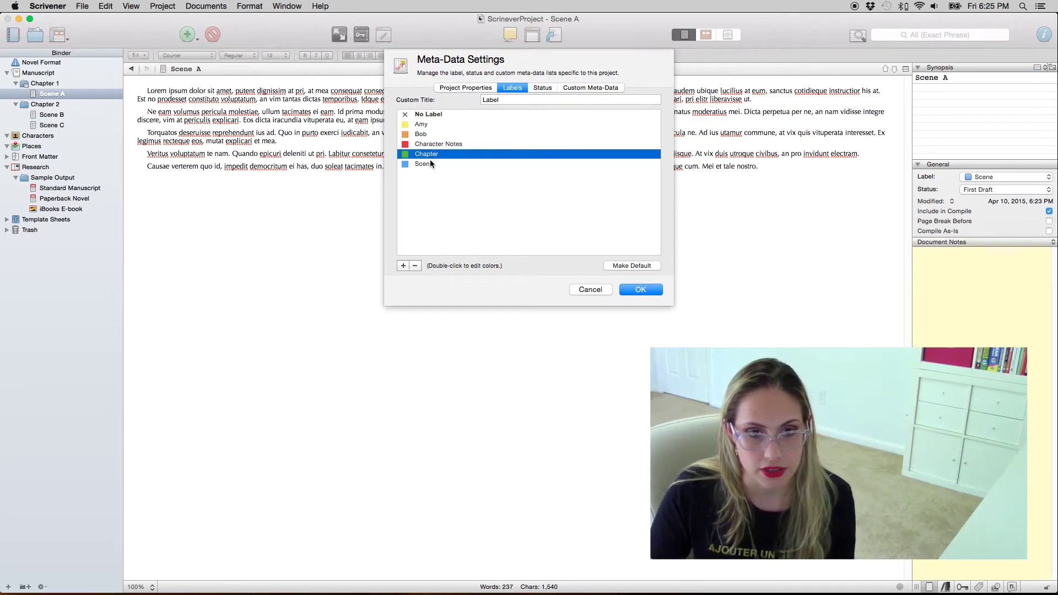
pyautogui.click(443, 147)
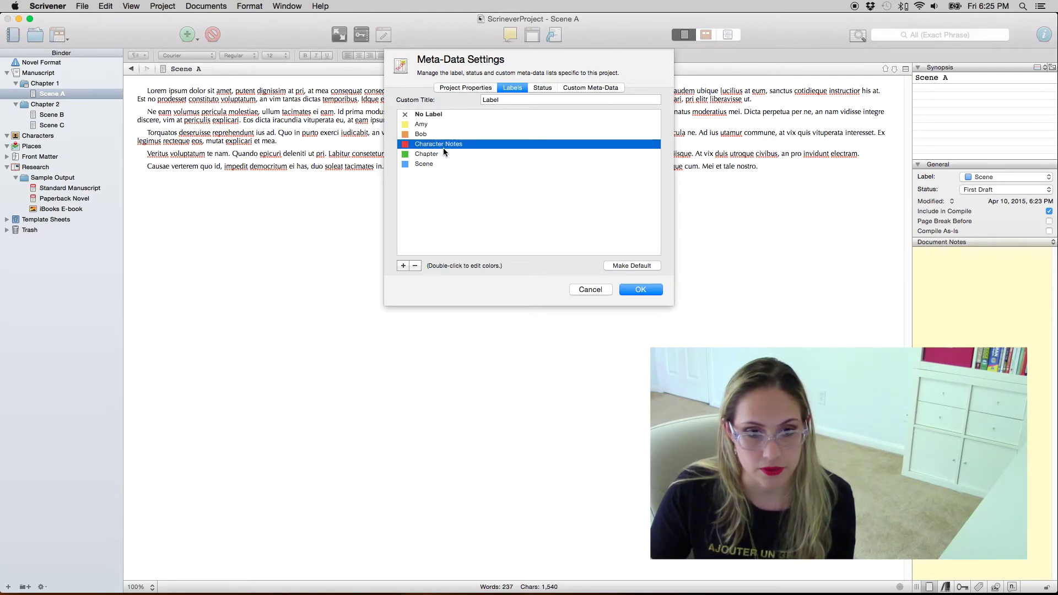
pyautogui.keyDown('shift'); pyautogui.click(441, 152); pyautogui.keyUp('shift')
pyautogui.keyDown('shift'); pyautogui.click(427, 165); pyautogui.keyUp('shift')
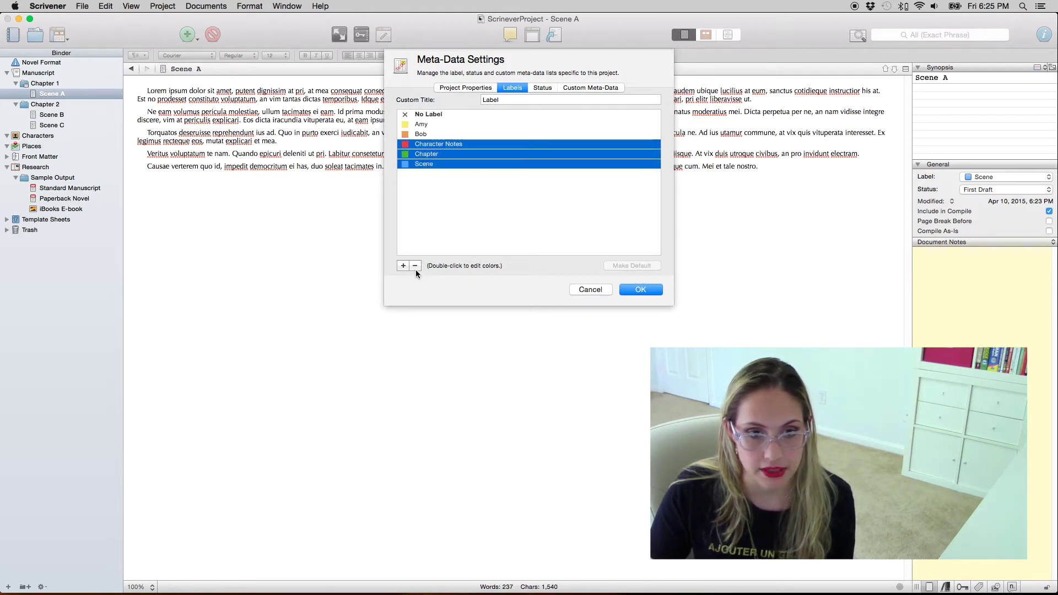
pyautogui.click(416, 266)
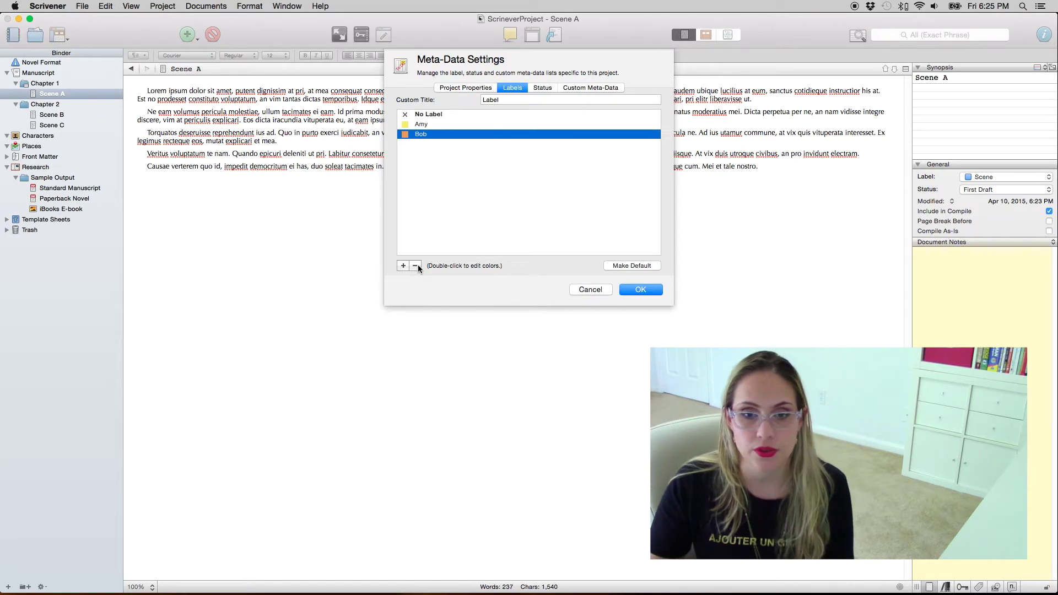
pyautogui.click(648, 294)
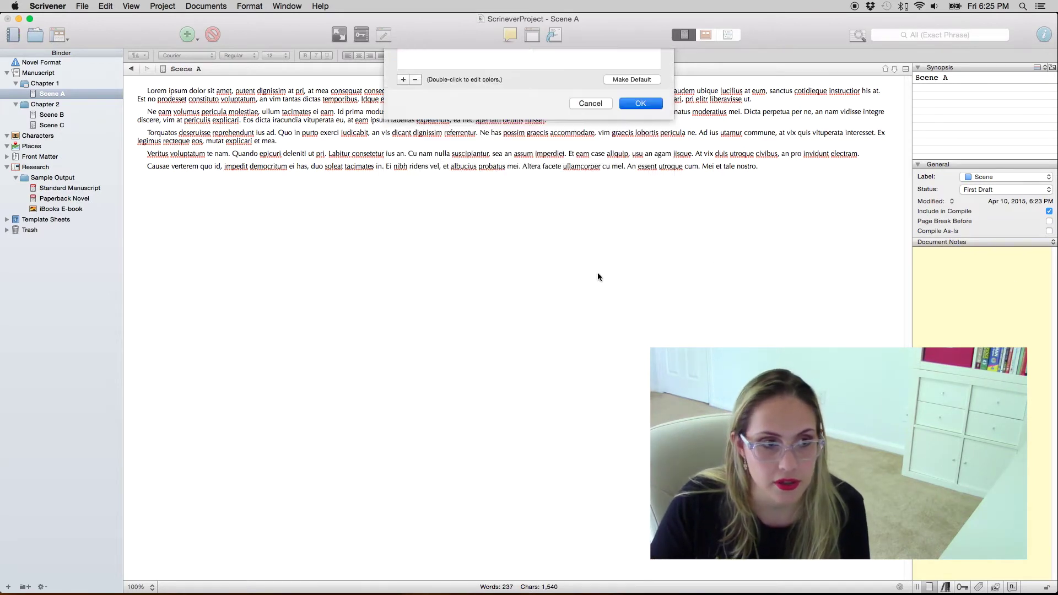
# Label Scene A as Amy and Scene B as Bob.
pyautogui.click(1002, 178)
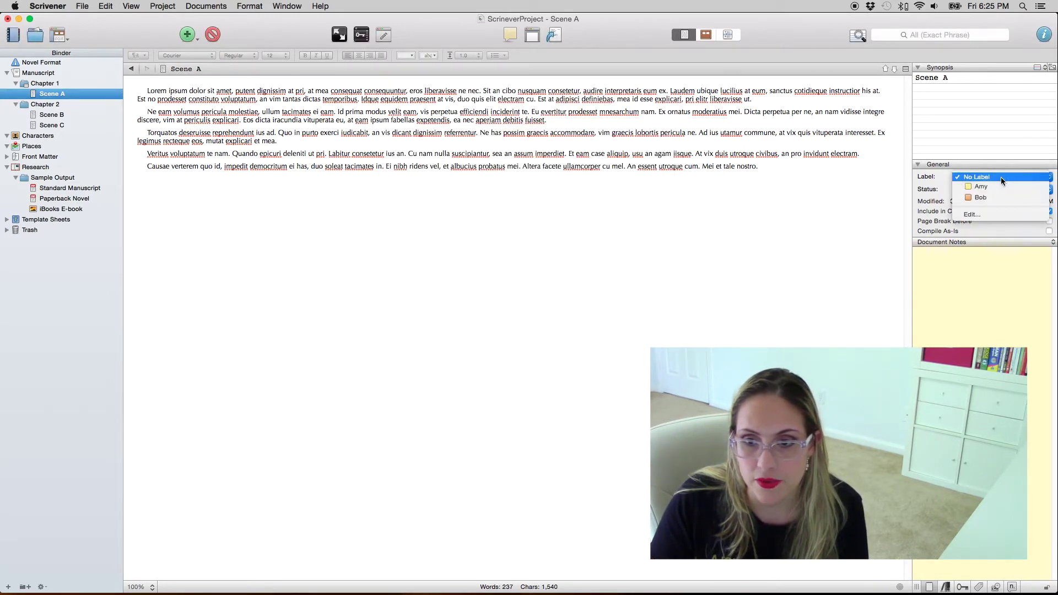
pyautogui.click(1000, 181)
pyautogui.click(62, 115)
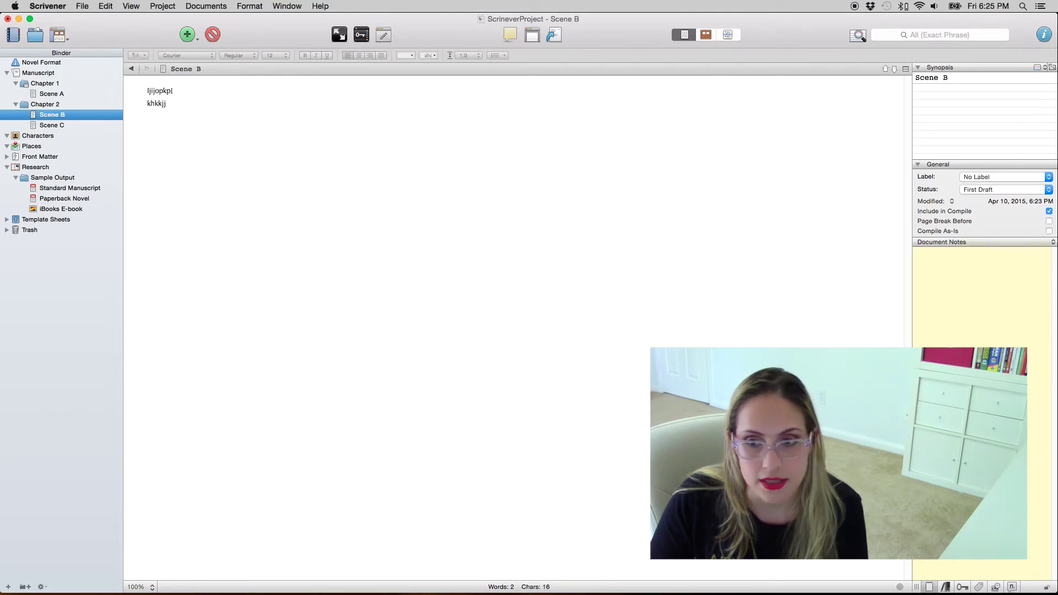
pyautogui.click(988, 176)
pyautogui.click(988, 198)
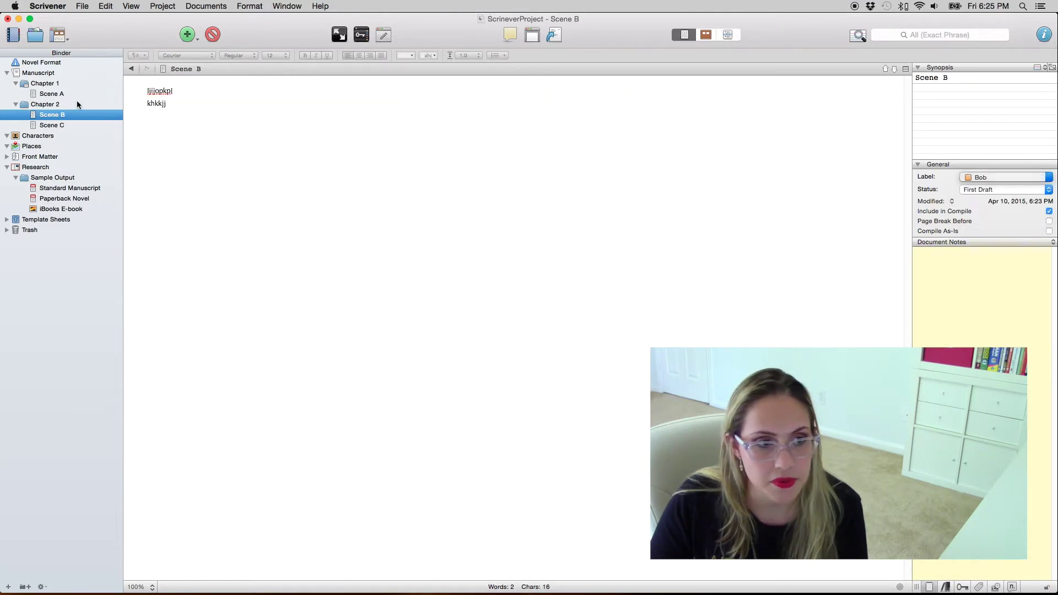
pyautogui.click(66, 125)
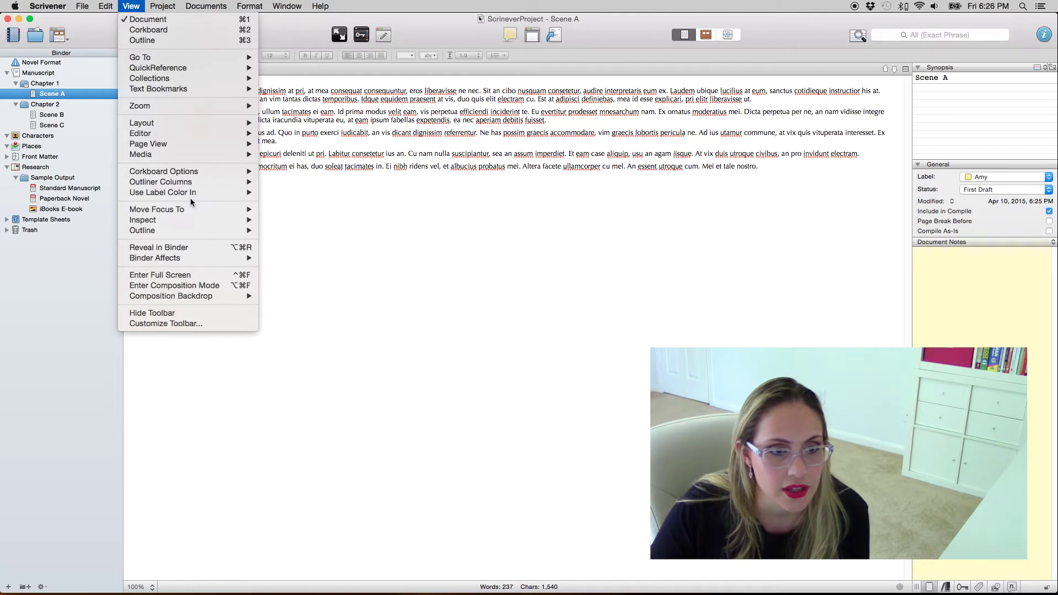
# Turn on label colouring for binder icons (View > Use Label Color In > Binder).
pyautogui.moveTo(191, 197)
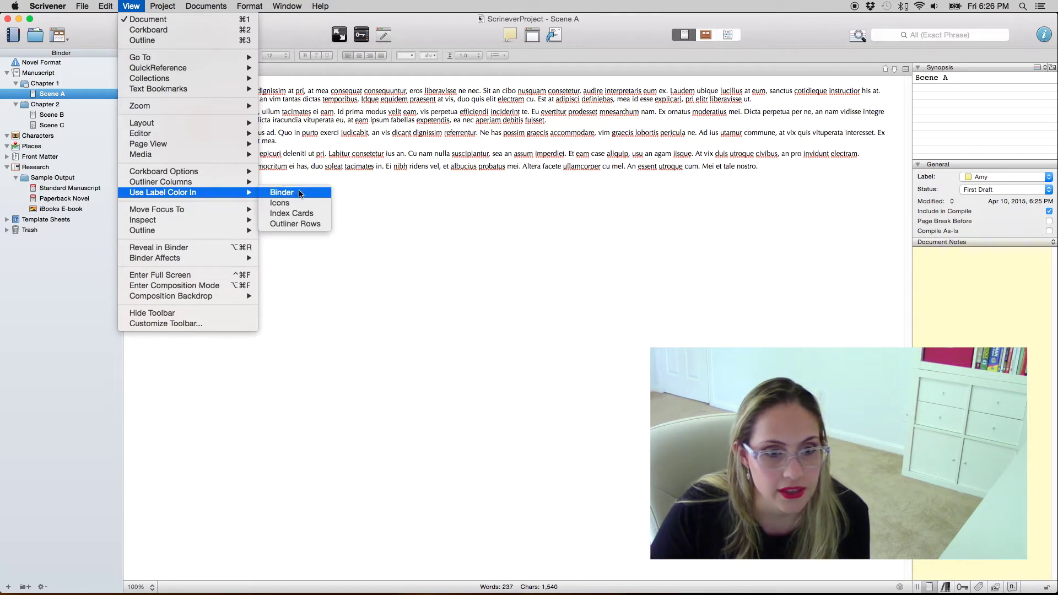
pyautogui.click(281, 203)
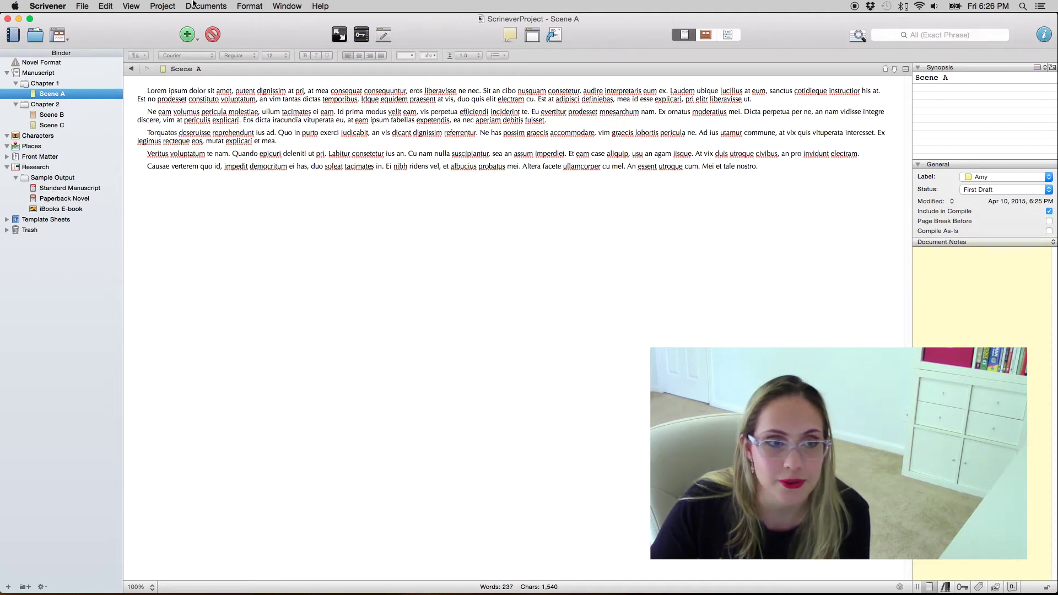
pyautogui.click(168, 6)
pyautogui.moveTo(141, 7)
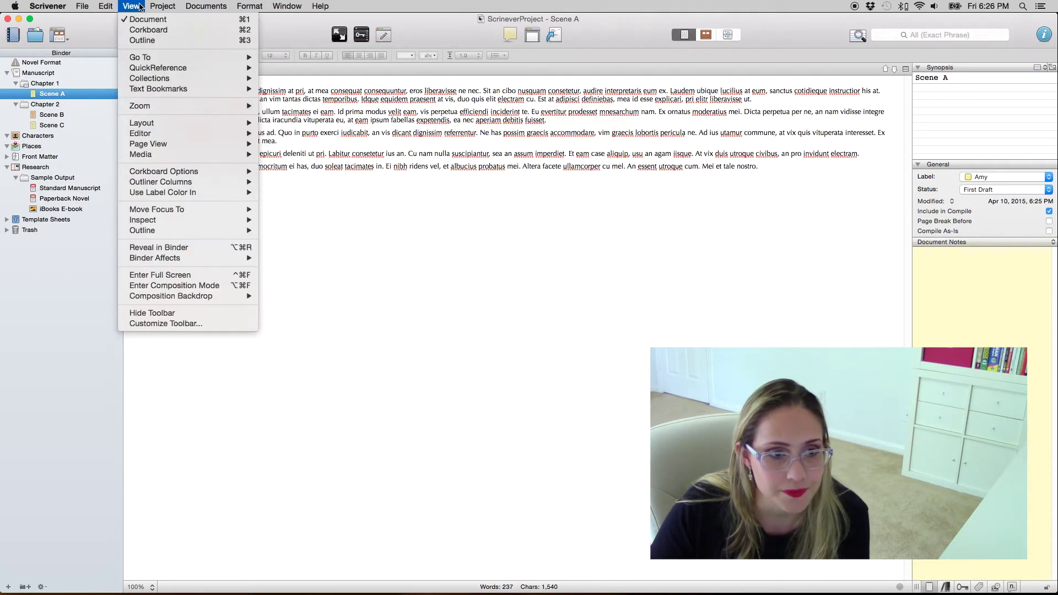
pyautogui.moveTo(240, 194)
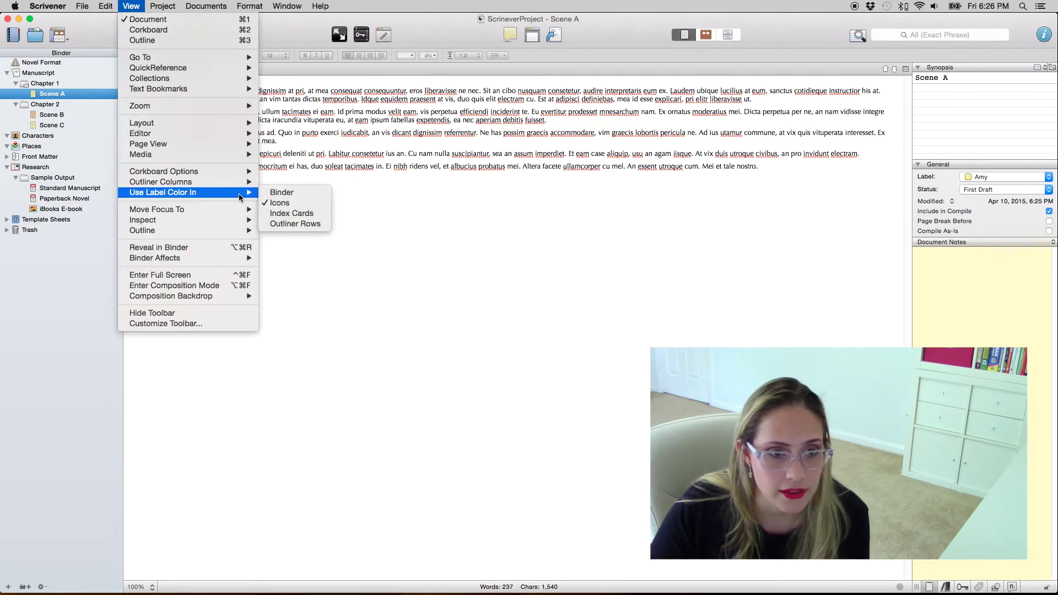
pyautogui.click(278, 192)
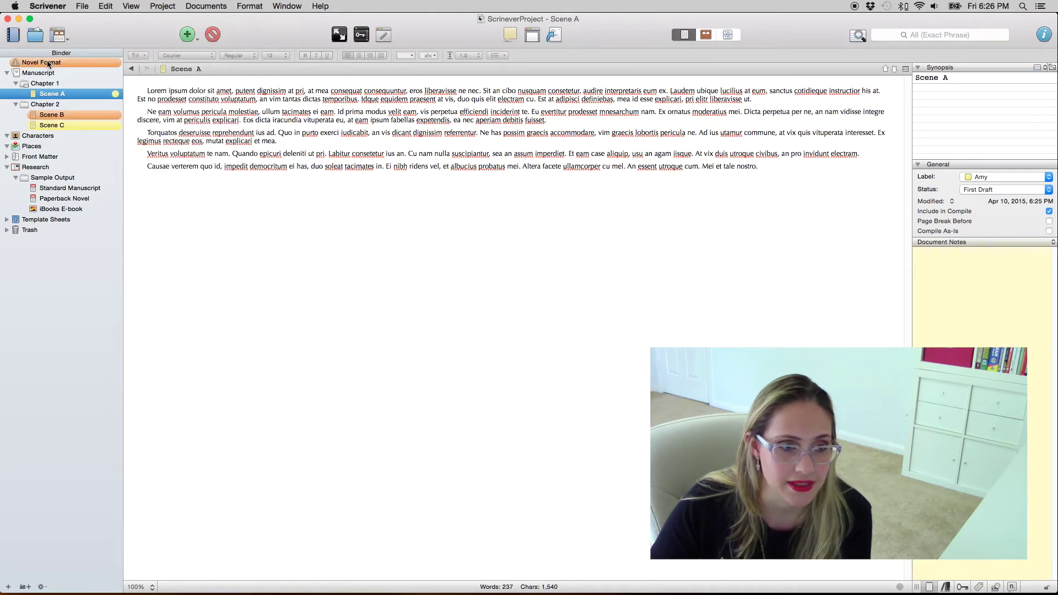
pyautogui.click(131, 7)
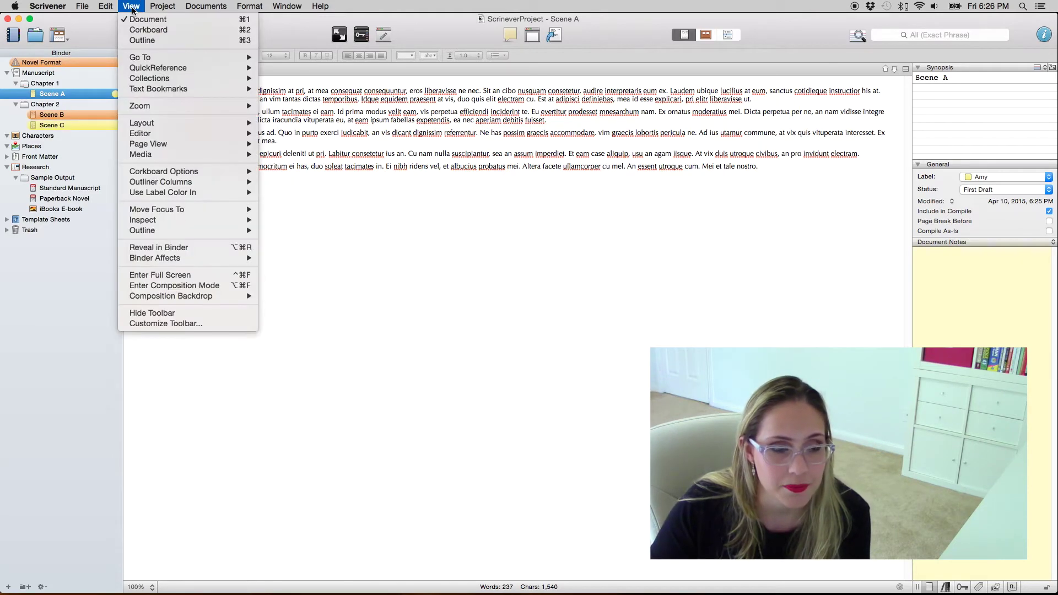
pyautogui.moveTo(174, 193)
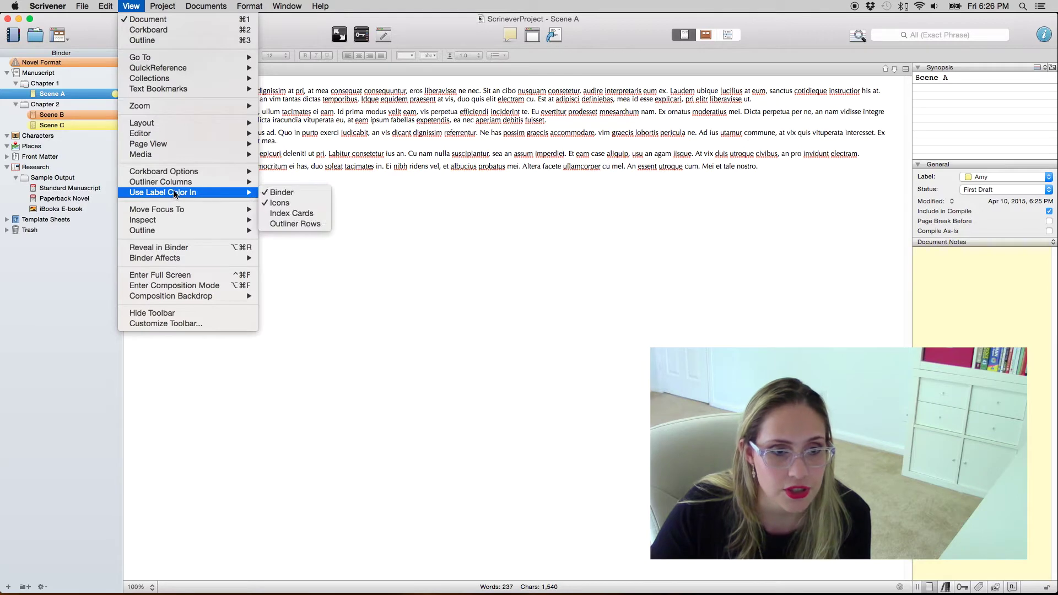
pyautogui.click(369, 171)
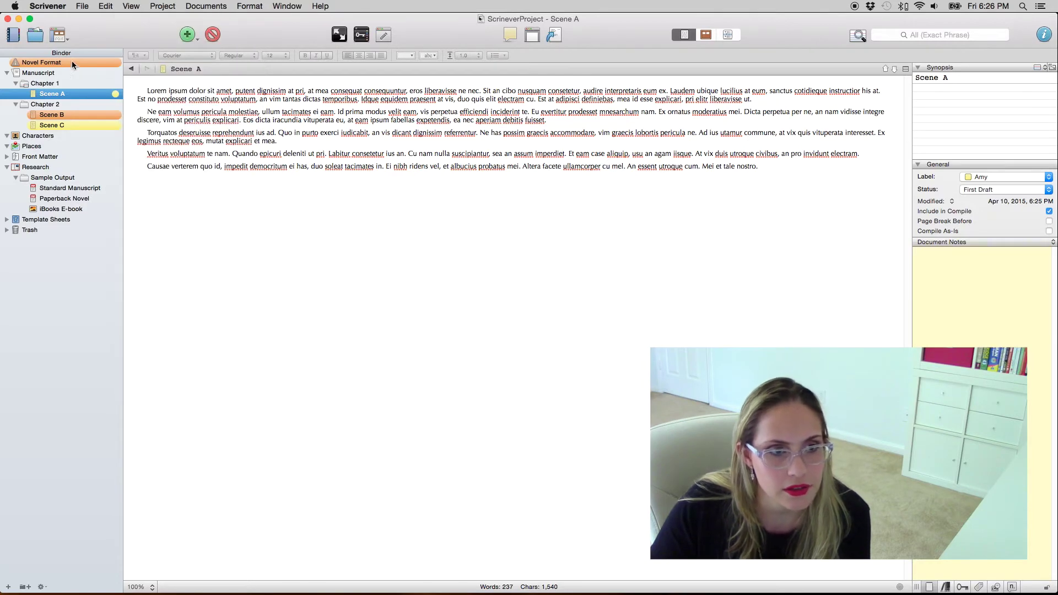
# Set the Novel Format document's label to No Label.
pyautogui.click(73, 63)
pyautogui.click(1011, 175)
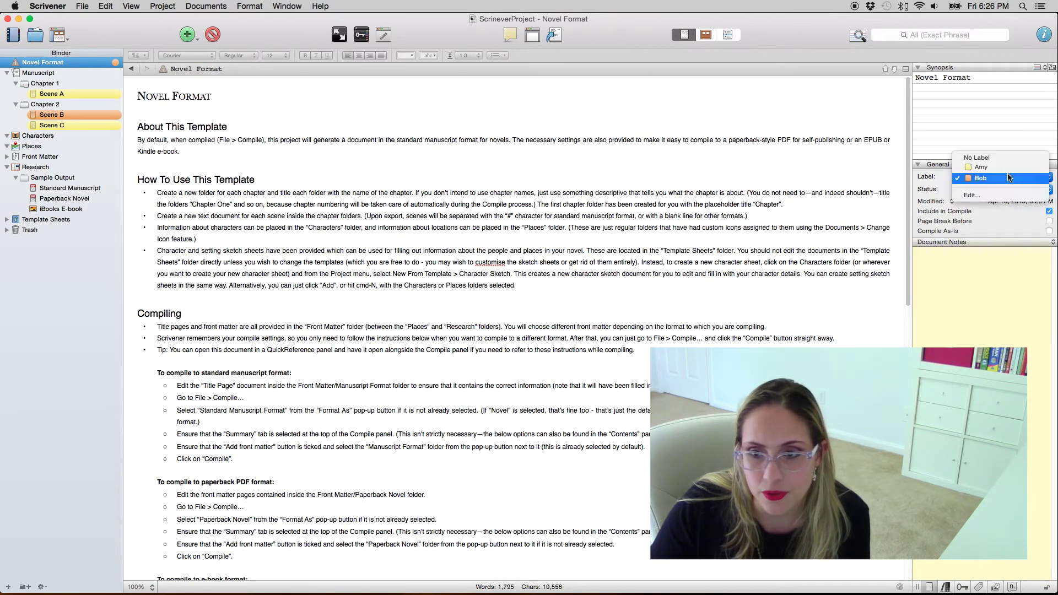
pyautogui.click(1004, 157)
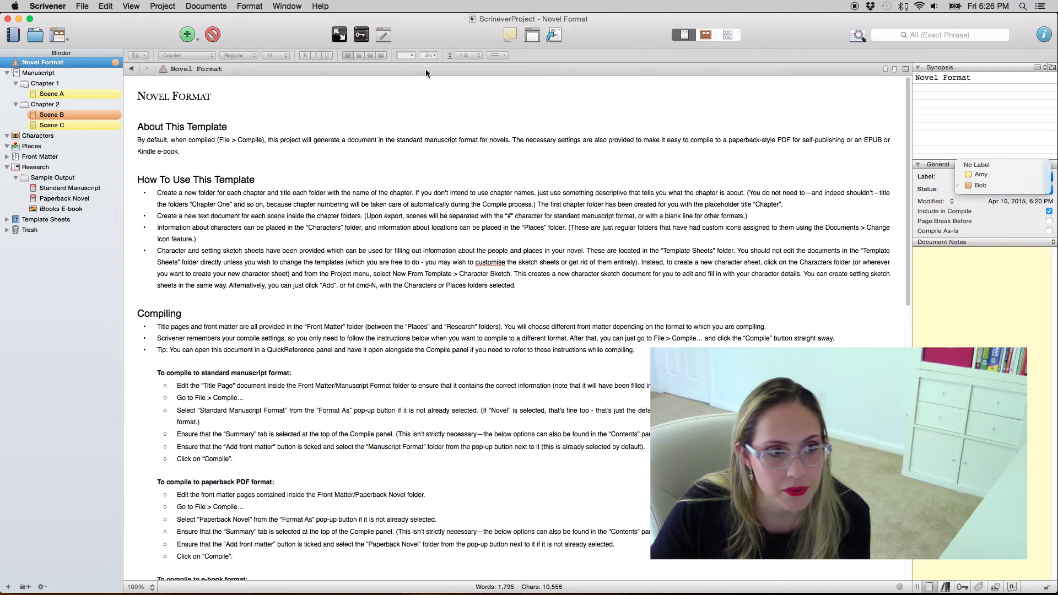
# Turn binder label colouring back off and open the Status list for editing.
pyautogui.click(39, 74)
pyautogui.click(163, 6)
pyautogui.moveTo(134, 6)
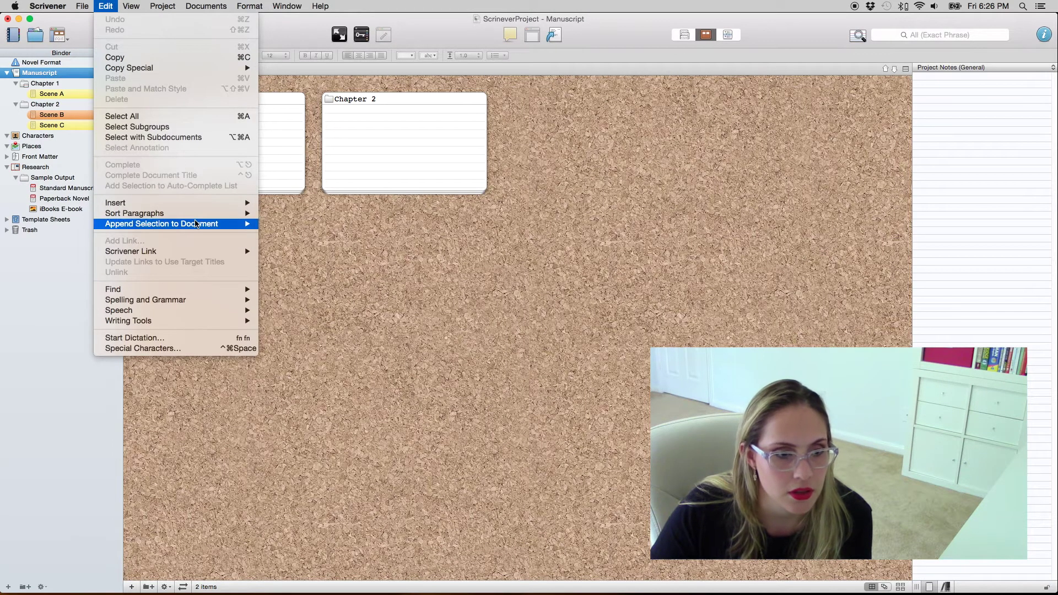
pyautogui.moveTo(196, 223)
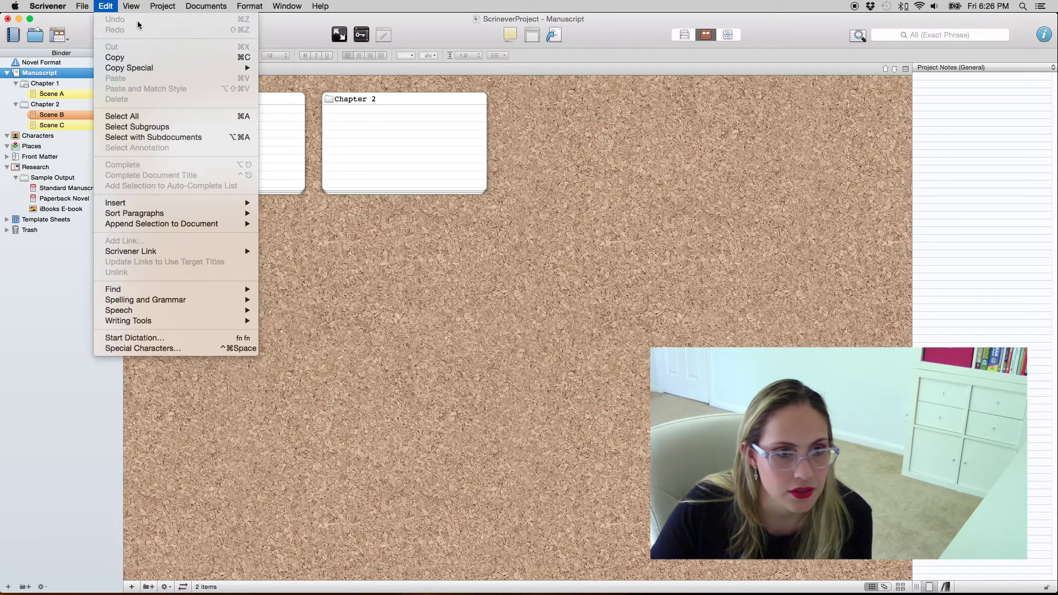
pyautogui.moveTo(184, 183)
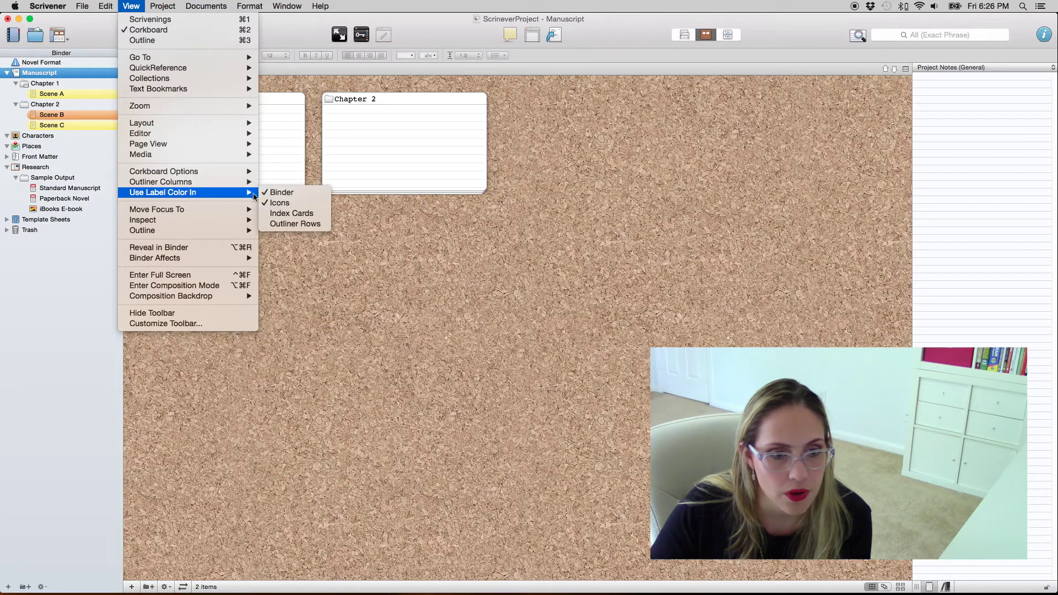
pyautogui.click(281, 193)
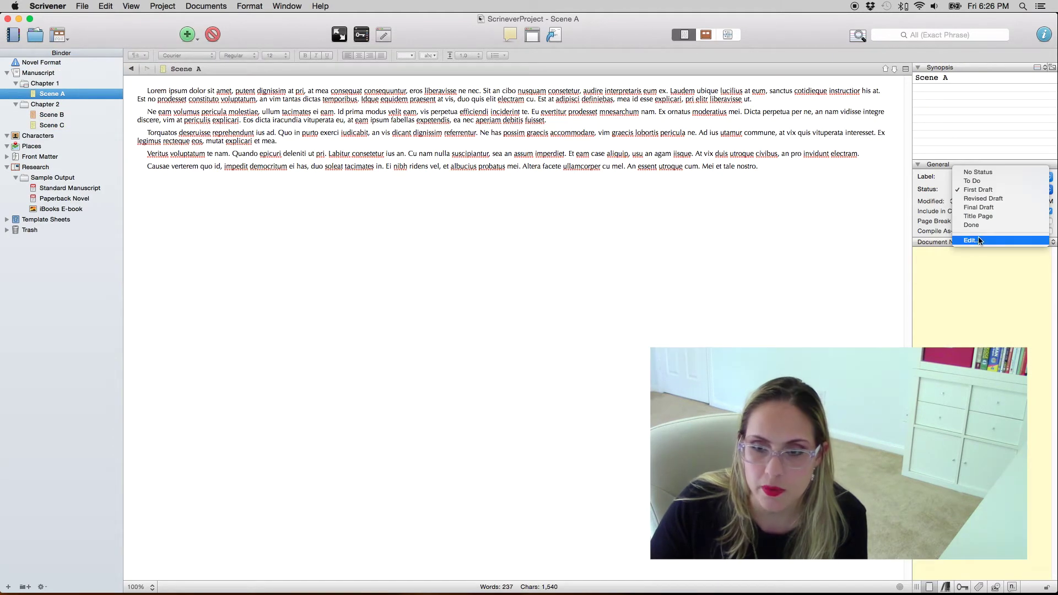
pyautogui.click(978, 238)
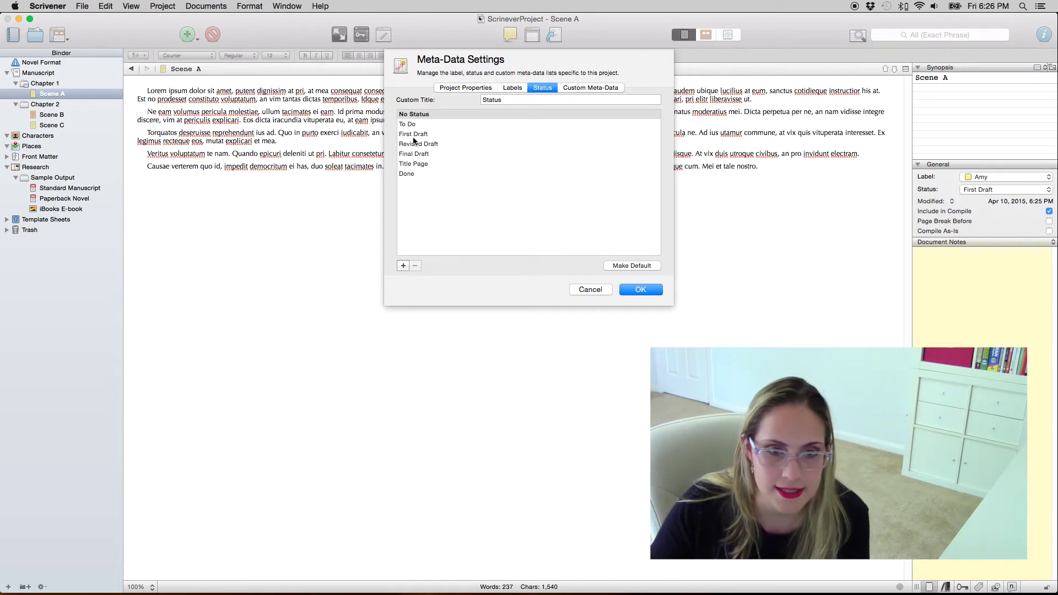
# Rename the Done status to 3rd Draft and First Draft to 1st Draft.
pyautogui.doubleClick(412, 175)
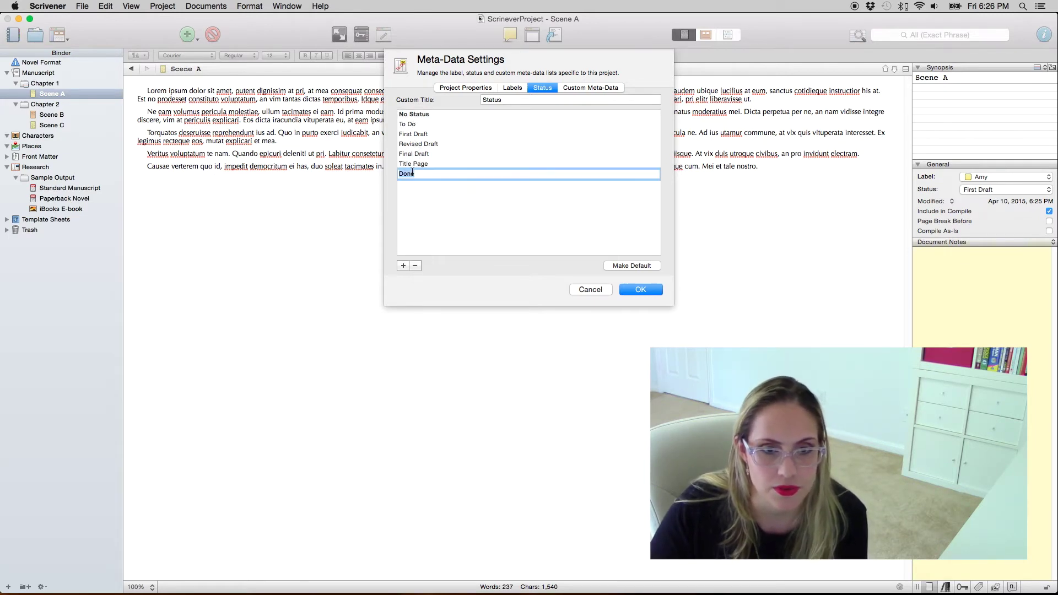
pyautogui.write('3rd Draft')
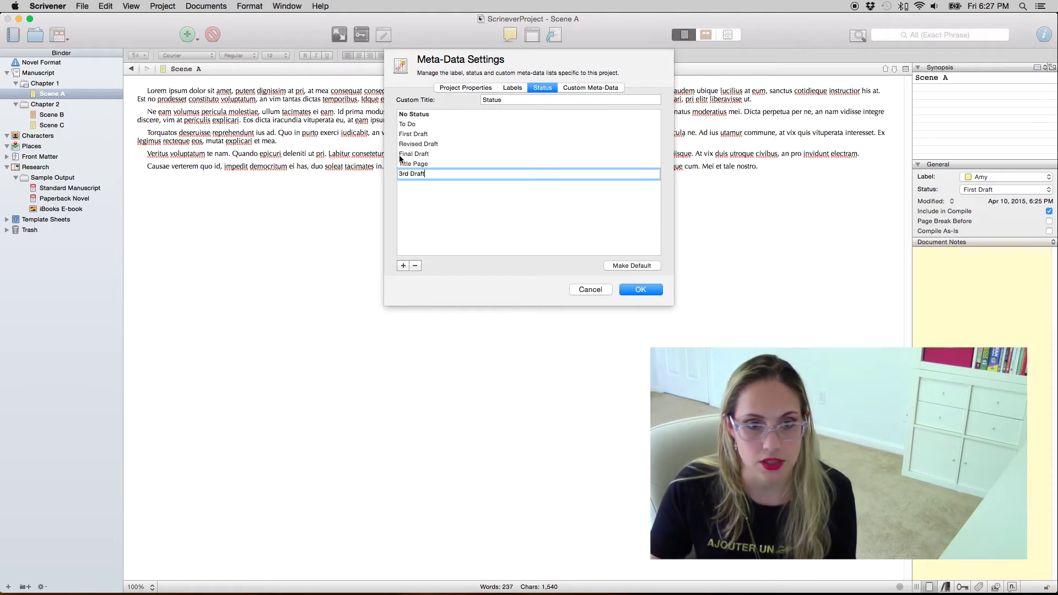
pyautogui.press('Return')
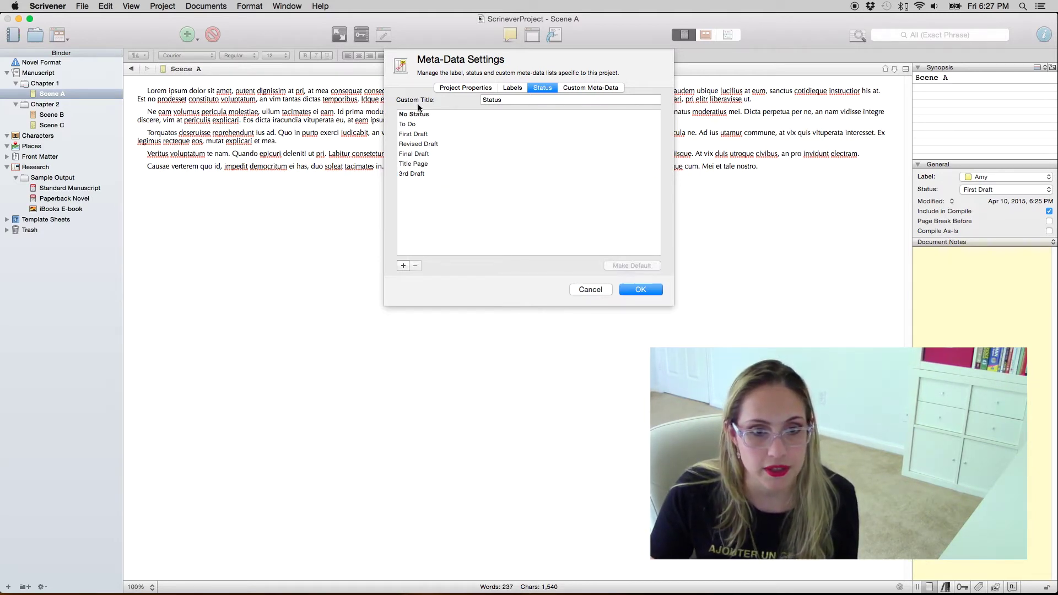
pyautogui.click(418, 135)
pyautogui.click(418, 135)
pyautogui.click(414, 134)
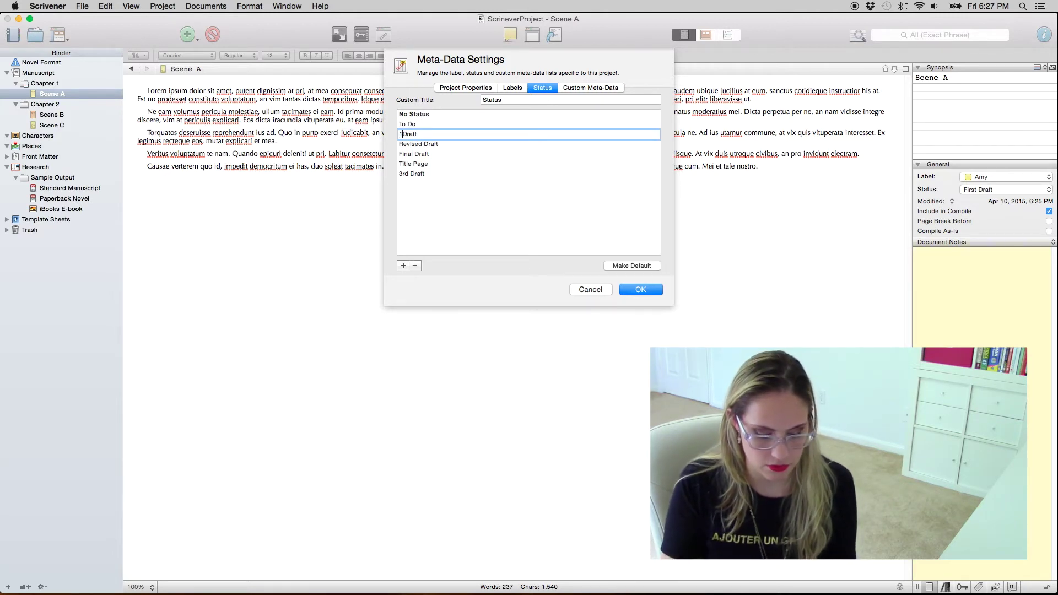
pyautogui.click(475, 144)
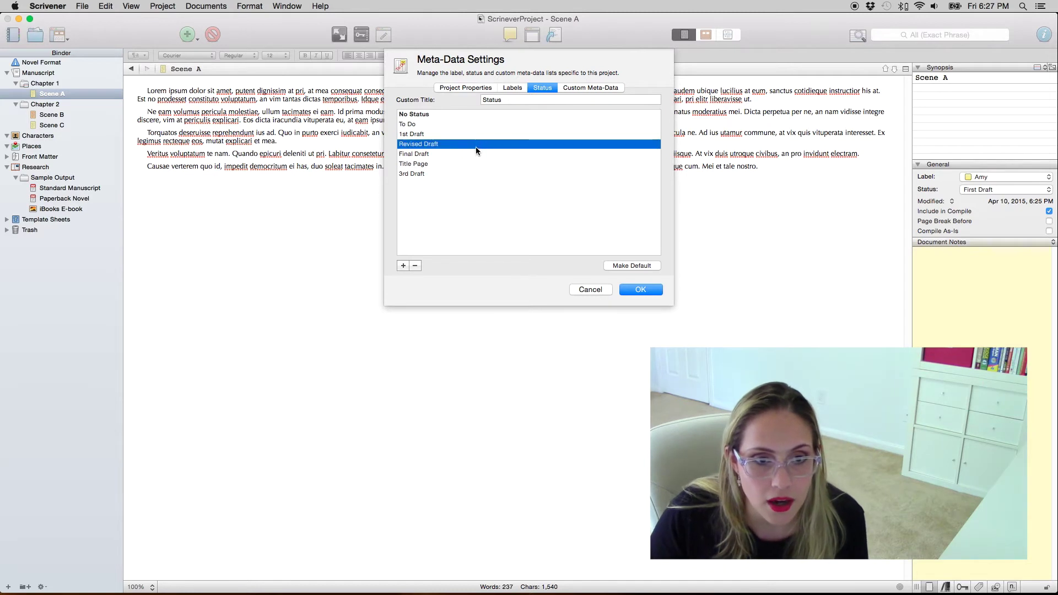
# Delete the Title Page status and save the status list.
pyautogui.click(427, 165)
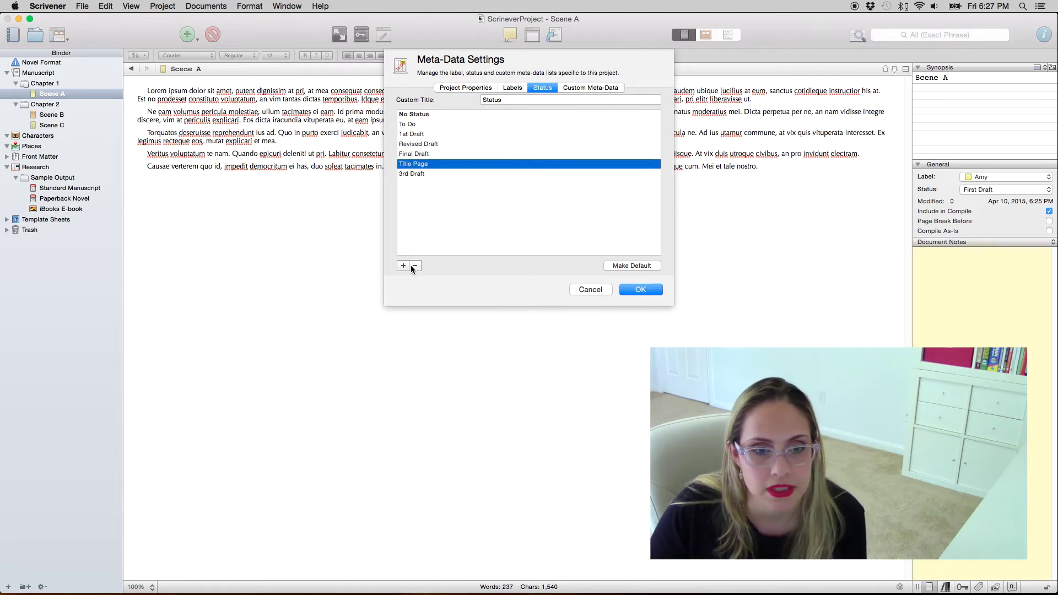
pyautogui.click(415, 265)
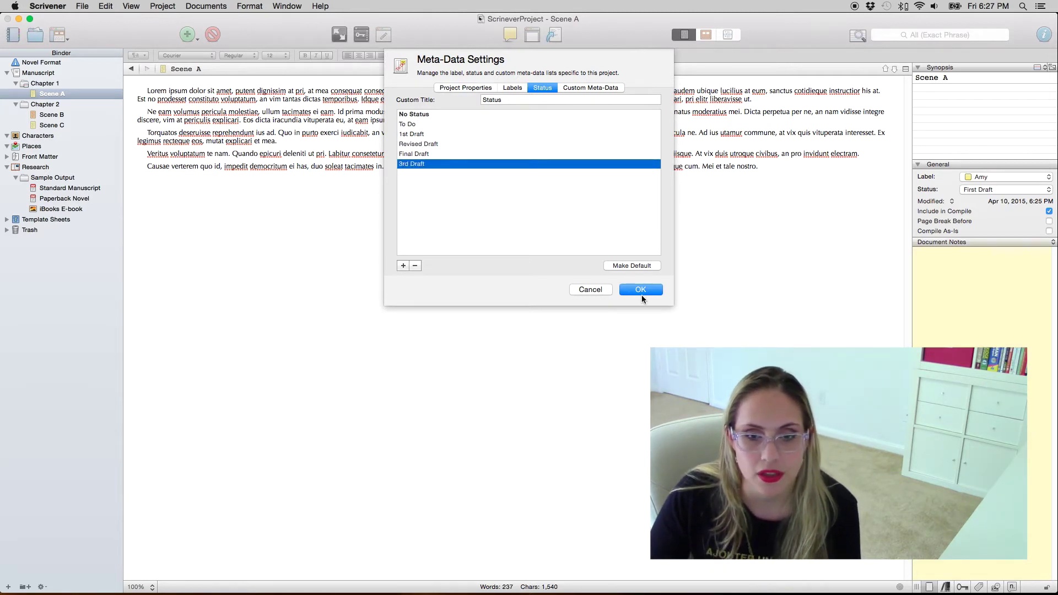
pyautogui.click(639, 290)
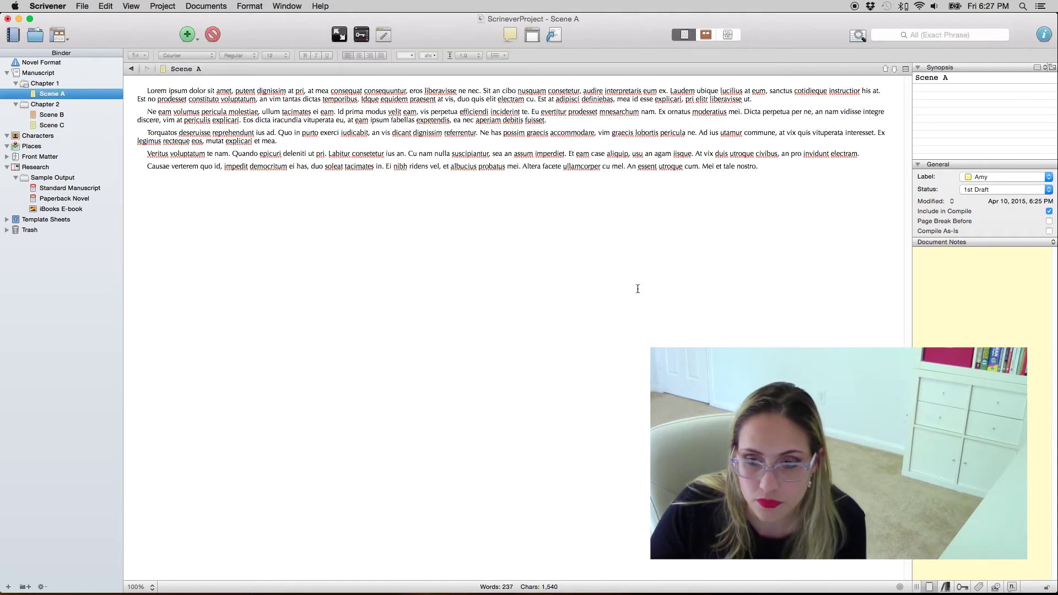
# Select Scene C and pick 3rd Draft from its Status menu, after checking Scene B's options.
pyautogui.click(53, 114)
pyautogui.click(1003, 189)
pyautogui.click(679, 226)
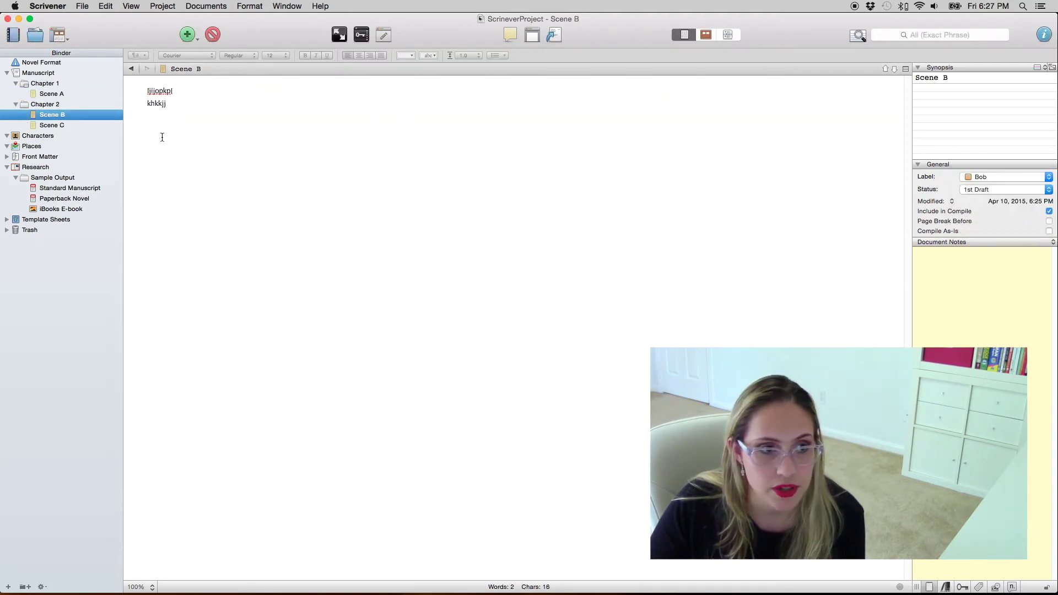
pyautogui.click(77, 126)
pyautogui.click(975, 190)
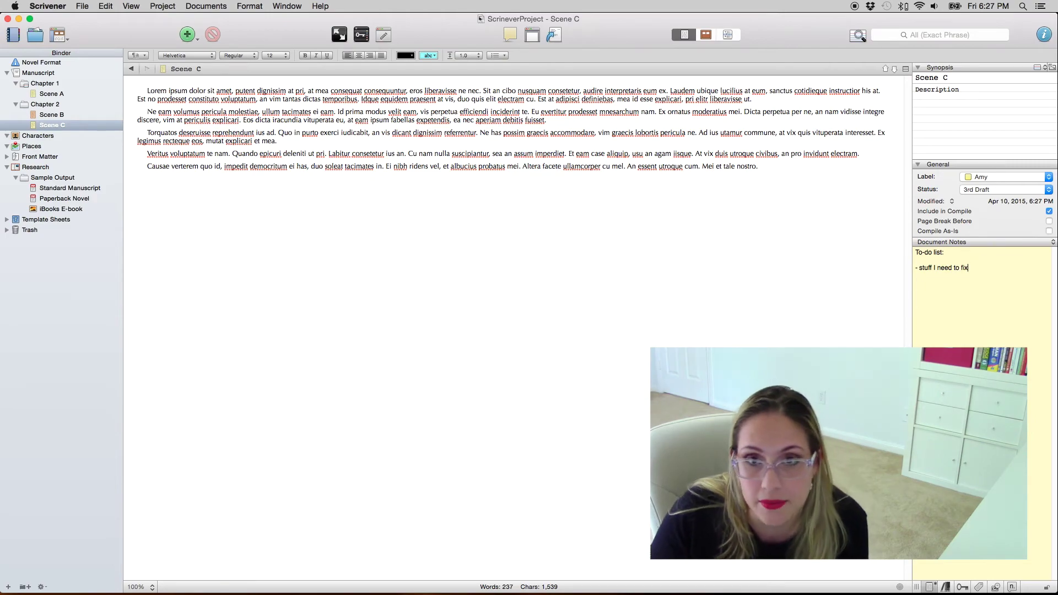
# Show Project Notes (General) to add Concept, then display Scene A's empty document notes.
pyautogui.click(941, 242)
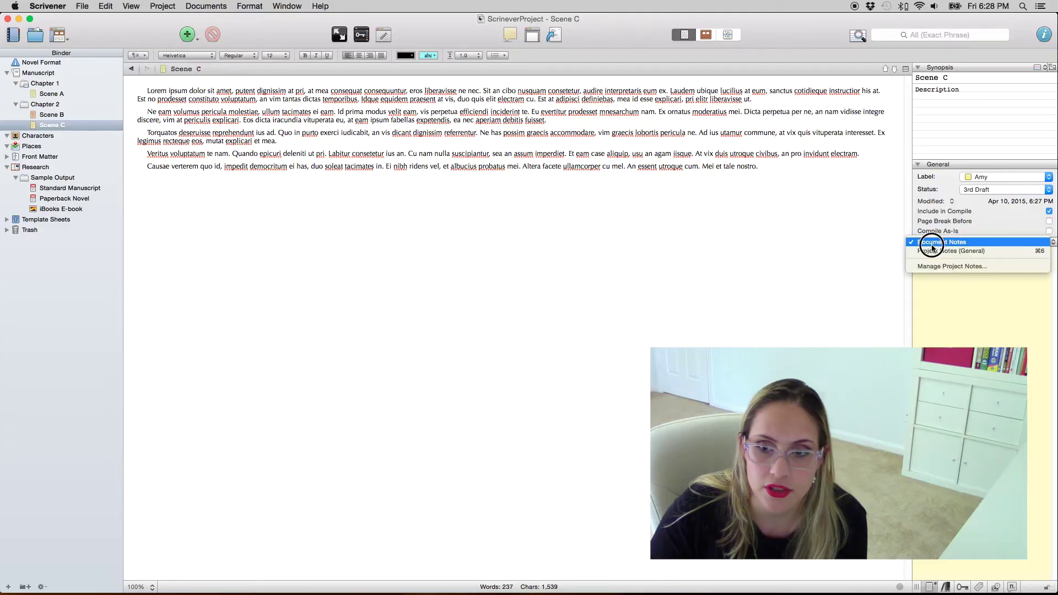
pyautogui.click(934, 251)
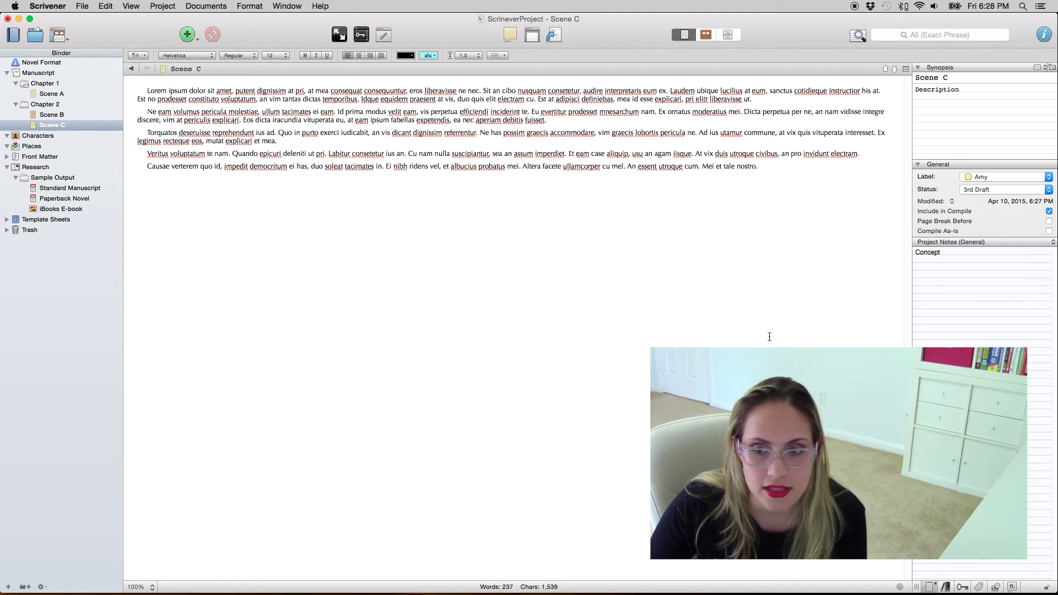
pyautogui.click(44, 94)
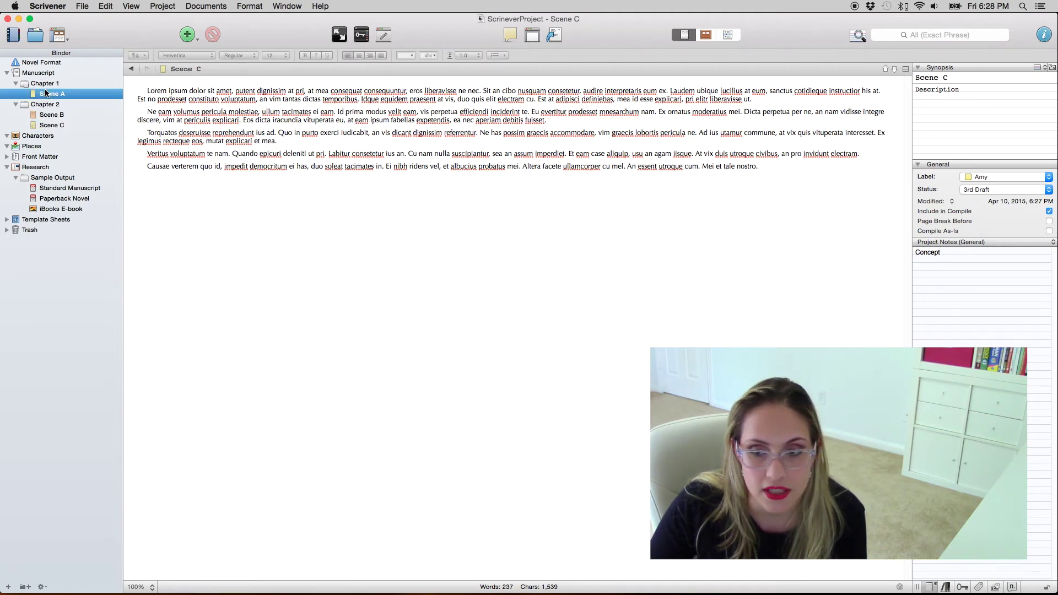
pyautogui.click(997, 243)
pyautogui.click(992, 240)
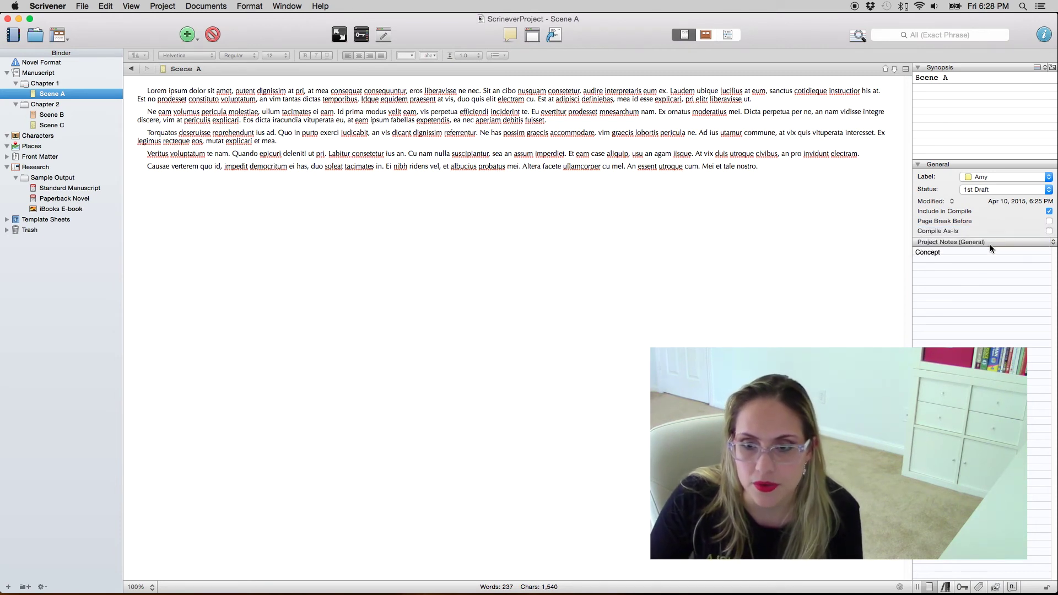
pyautogui.click(985, 290)
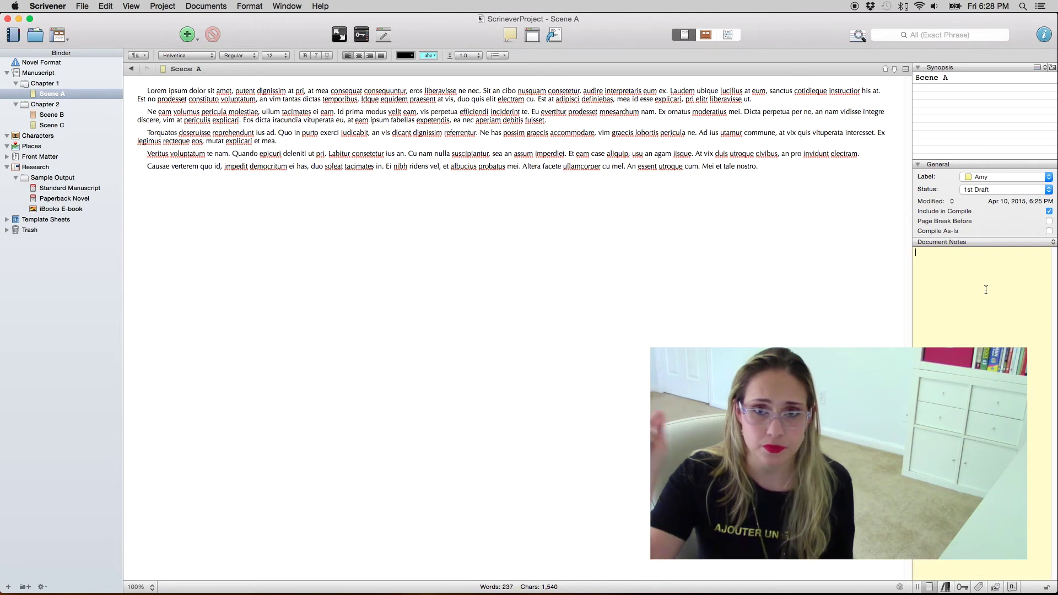